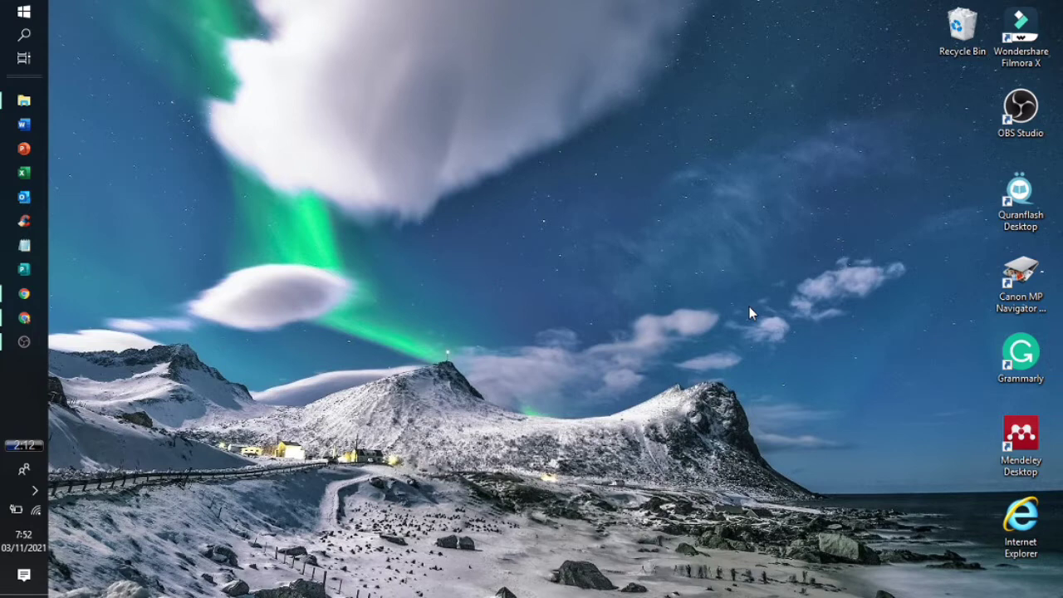
# - Open the recent Word document "membuat daftar isi otomatis" from File Explorer
pyautogui.click(24, 101)
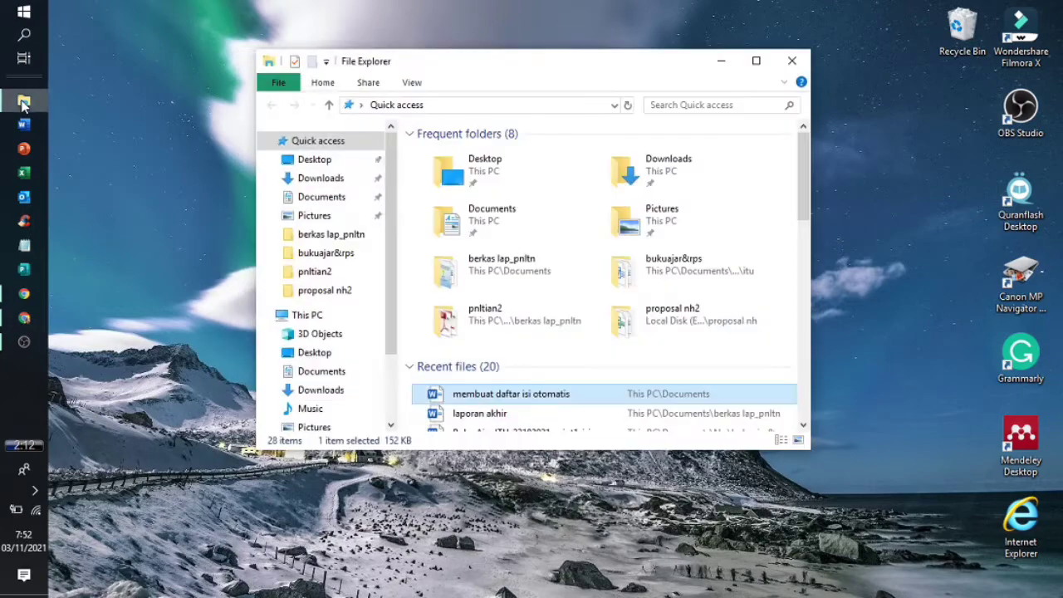
pyautogui.doubleClick(615, 399)
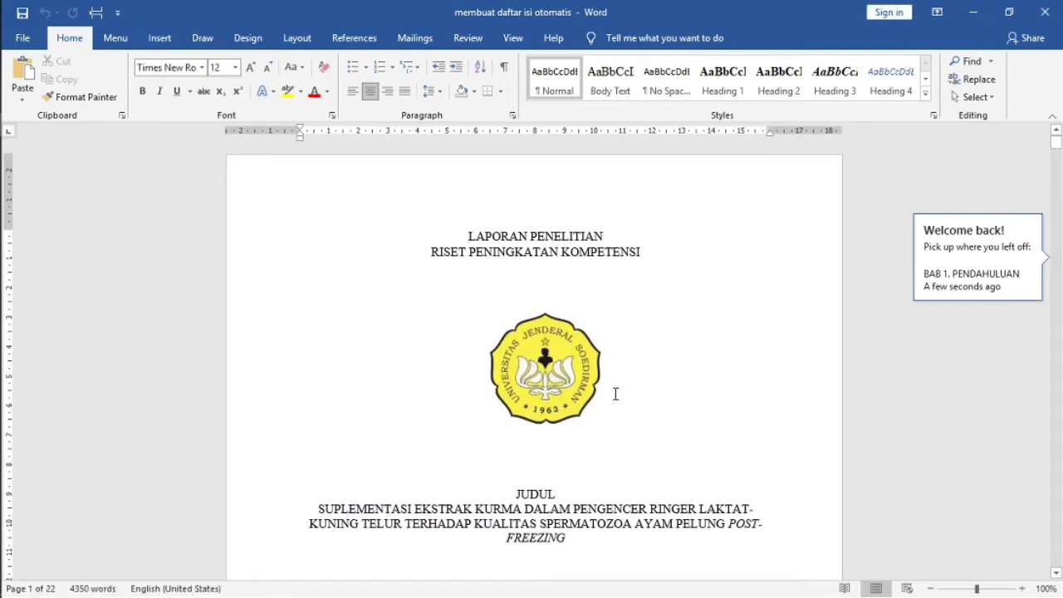
# - Look through the report from the cover page and table of contents to the roadmap figure and the first table
pyautogui.scroll(-15, 615, 393)
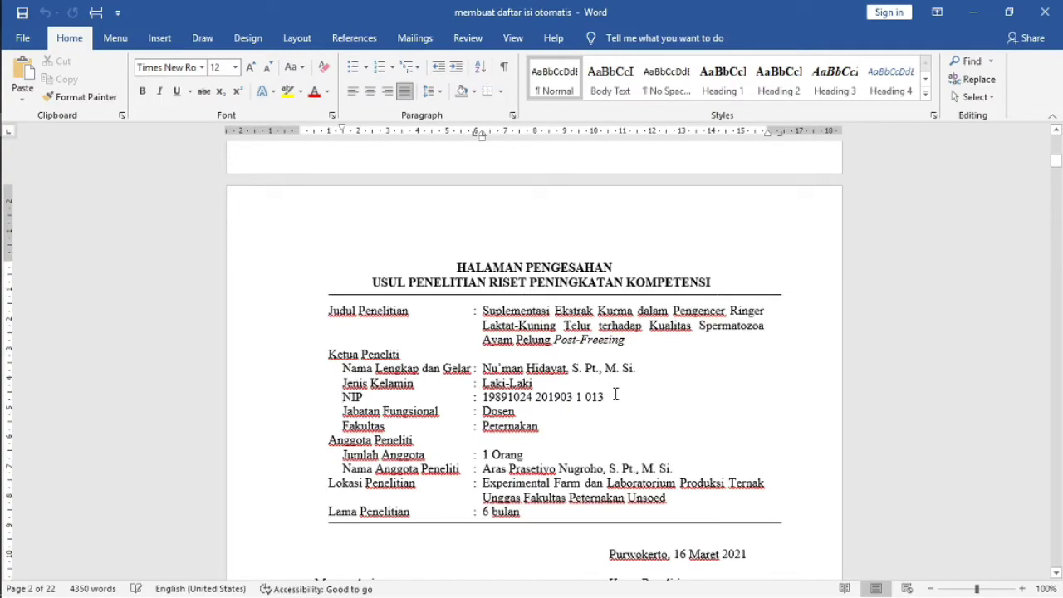
pyautogui.scroll(-15, 616, 394)
pyautogui.scroll(-20, 615, 394)
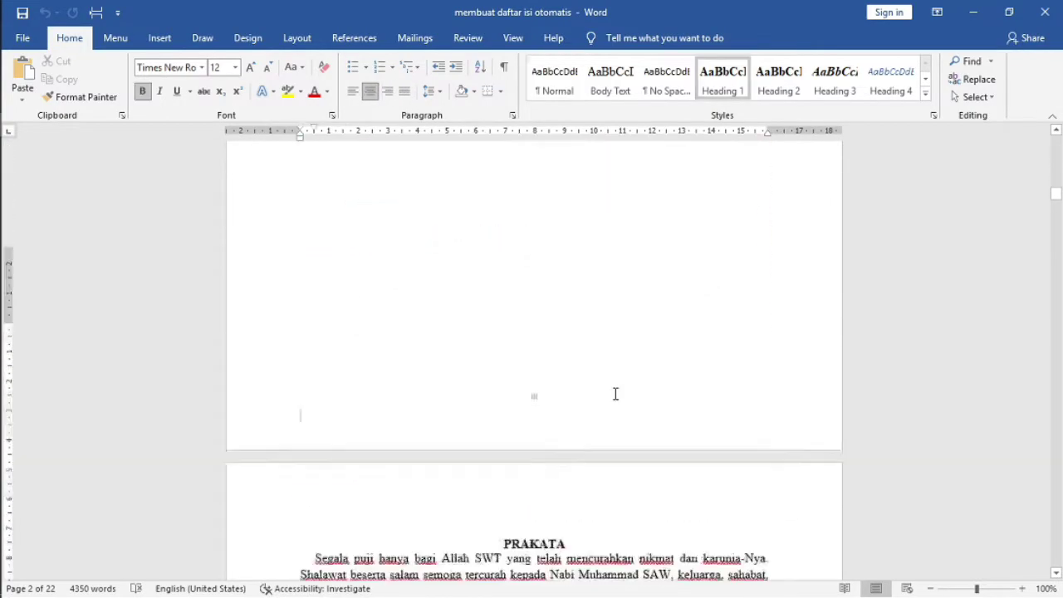
pyautogui.click(615, 391)
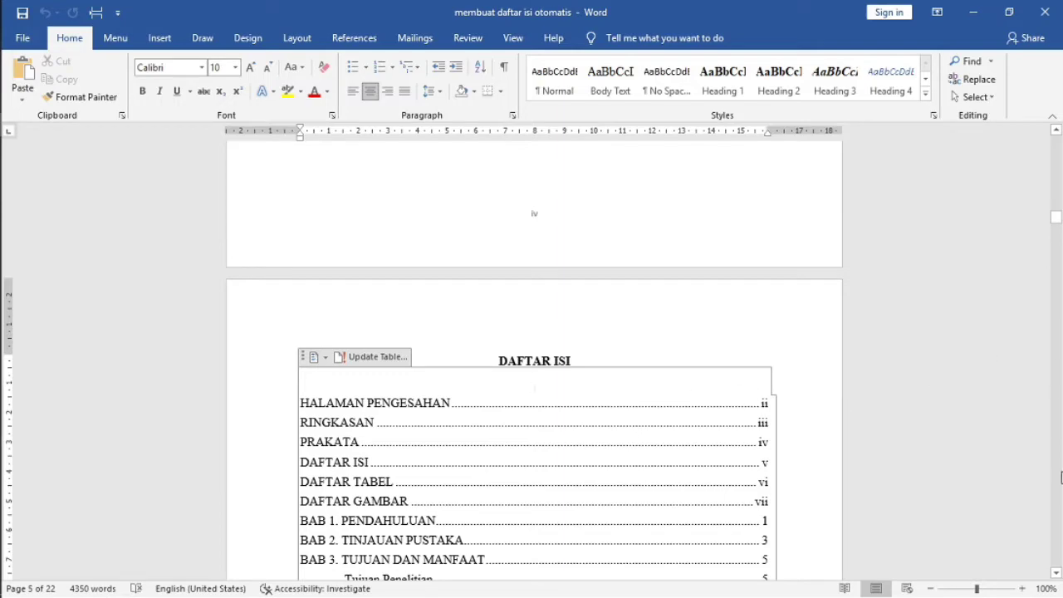
pyautogui.click(1055, 572)
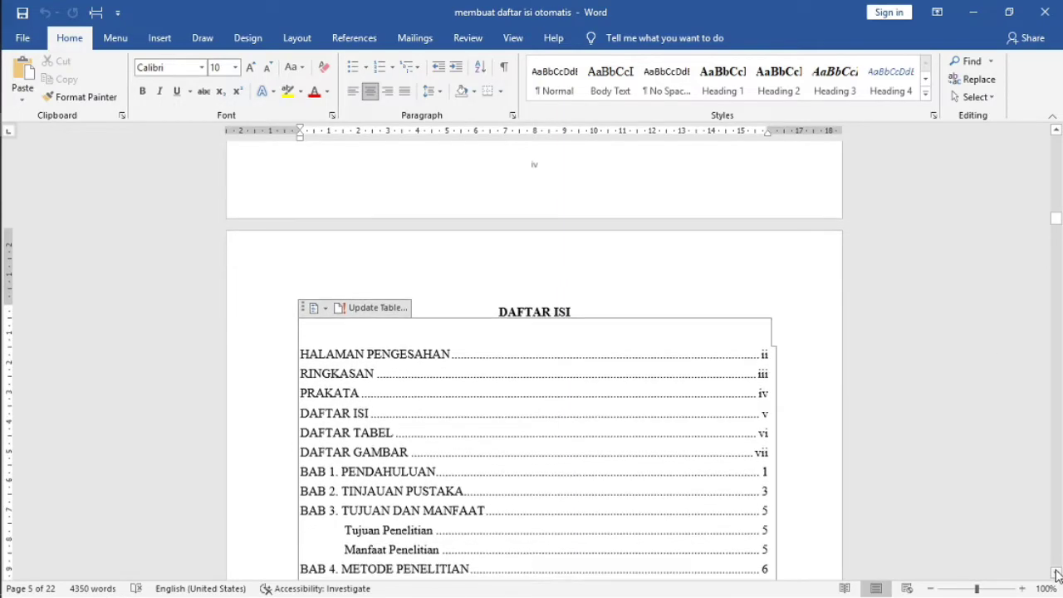
pyautogui.click(1055, 572)
pyautogui.press('pagedown')
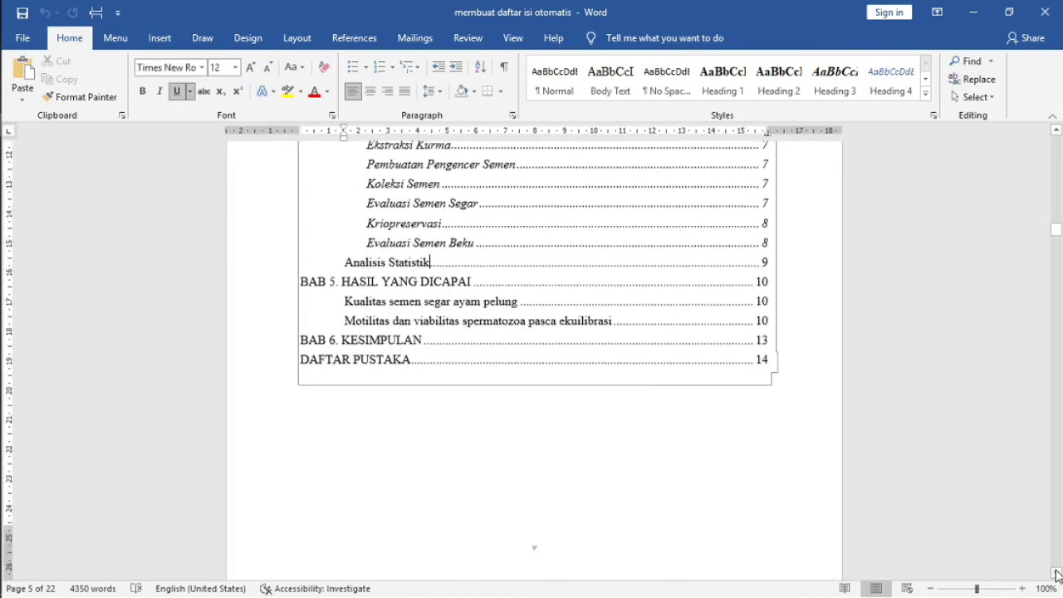
pyautogui.press('pagedown')
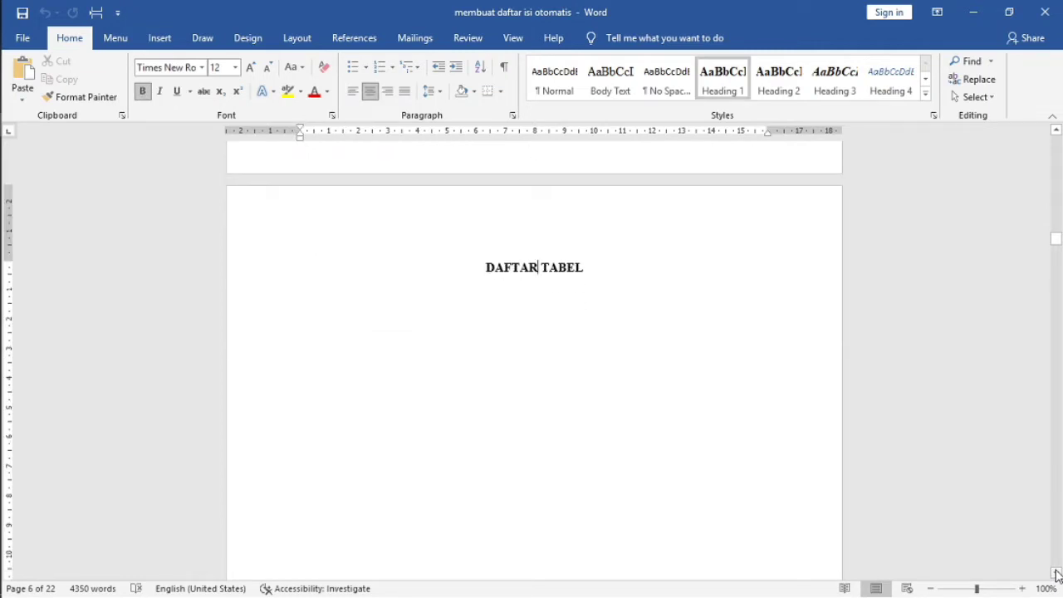
pyautogui.press('pagedown')
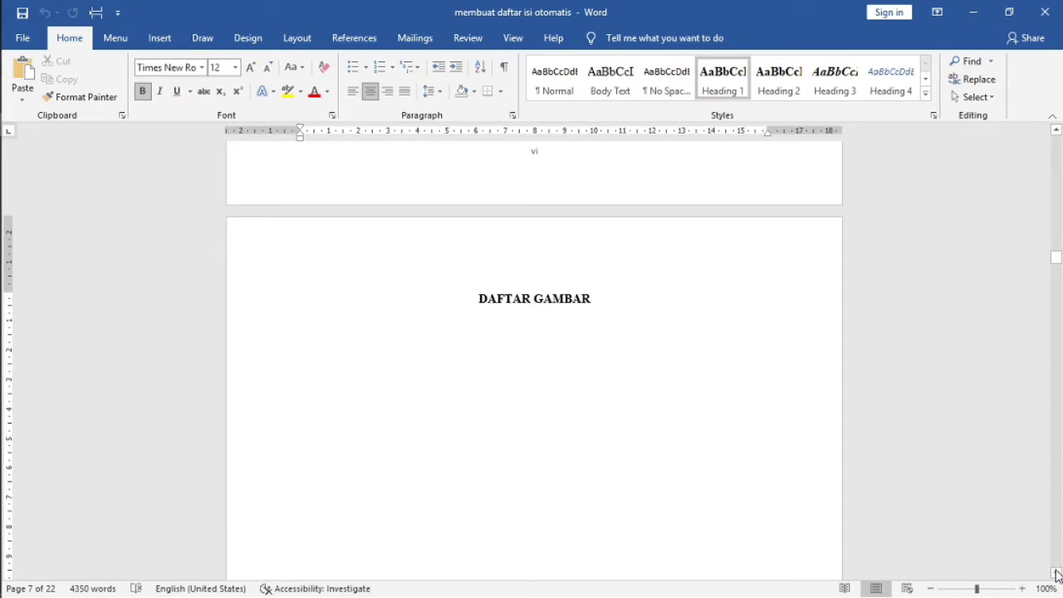
pyautogui.press('pagedown')
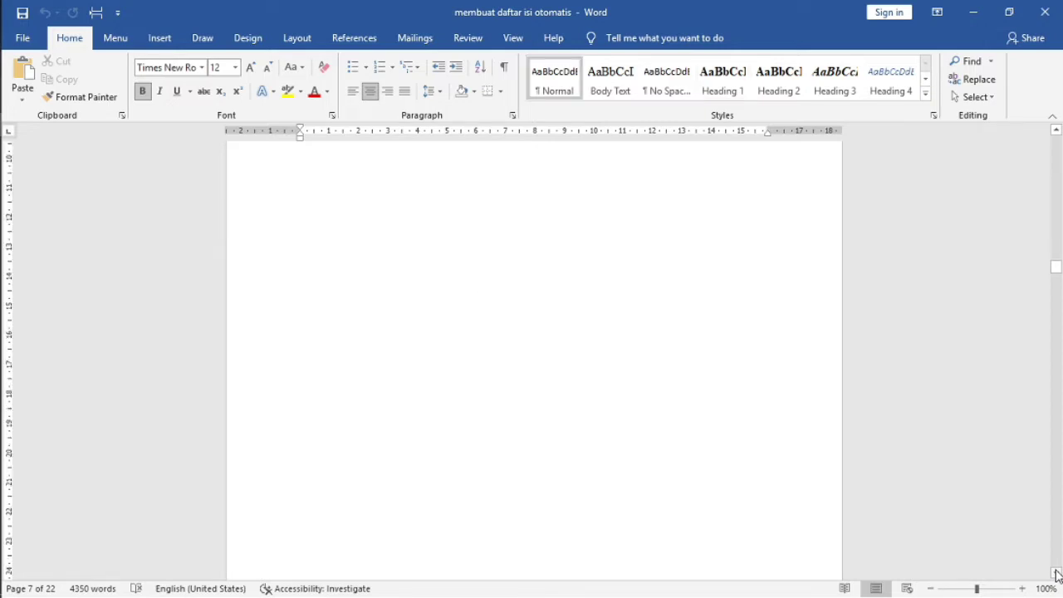
pyautogui.press('pagedown')
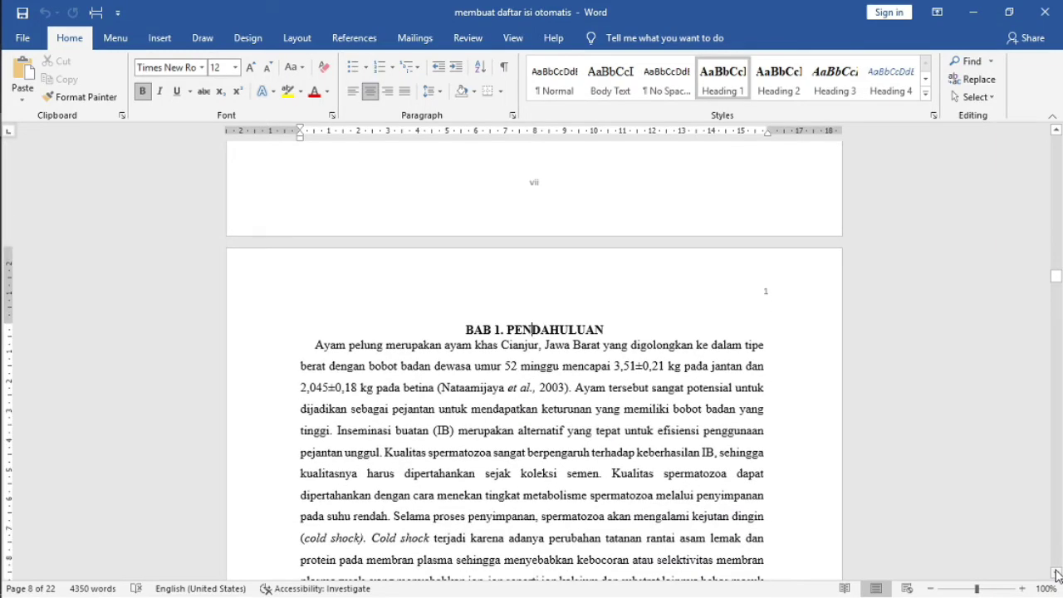
pyautogui.press('pagedown')
pyautogui.press('pagedown')
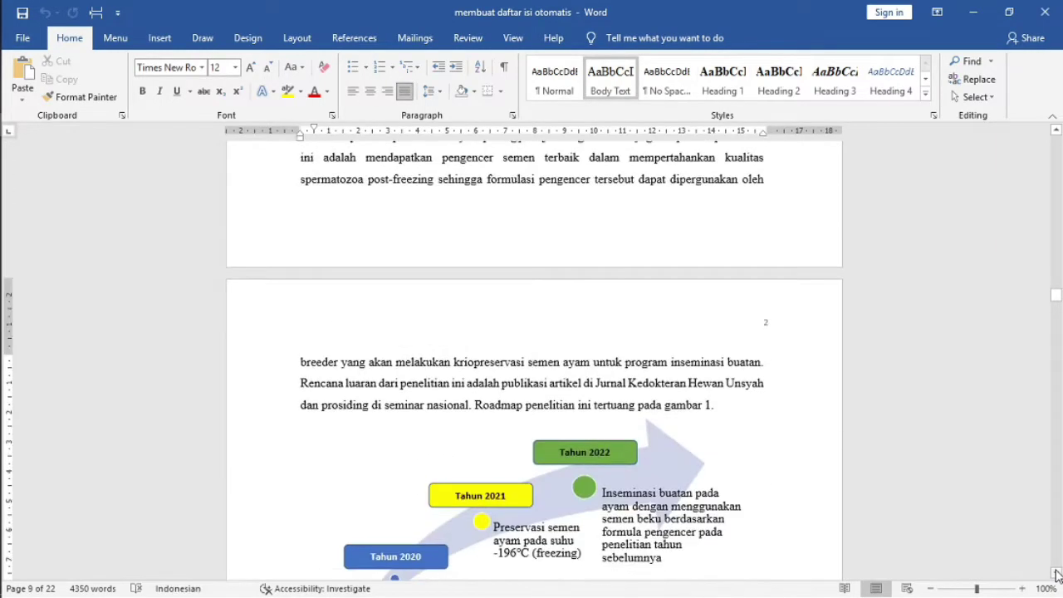
pyautogui.press('pagedown')
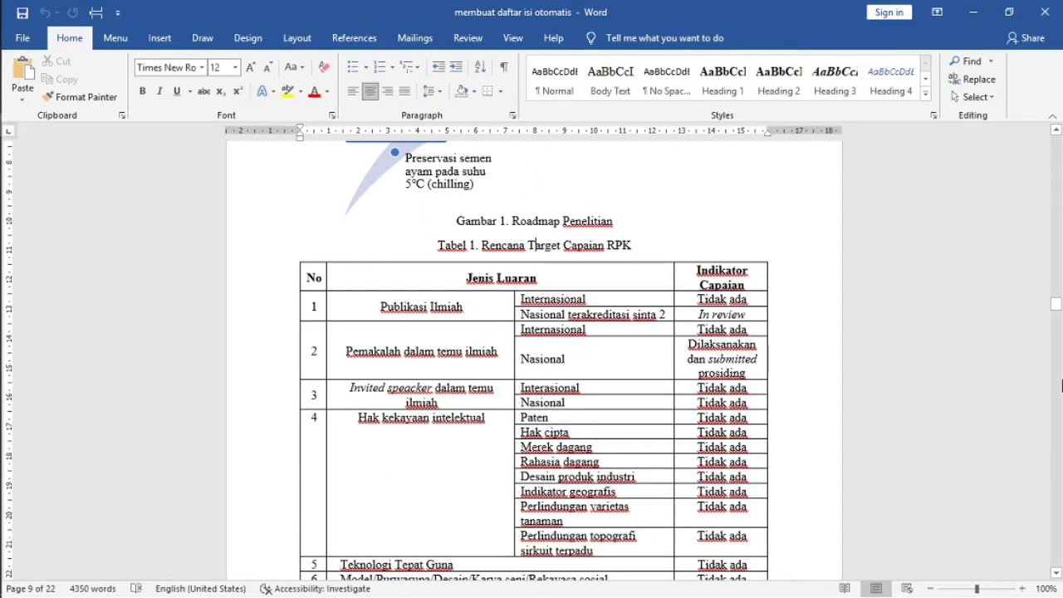
# - Delete the manually typed labels "Gambar 1." and "Tabel 1." in front of the roadmap figure and target table titles
pyautogui.click(1057, 131)
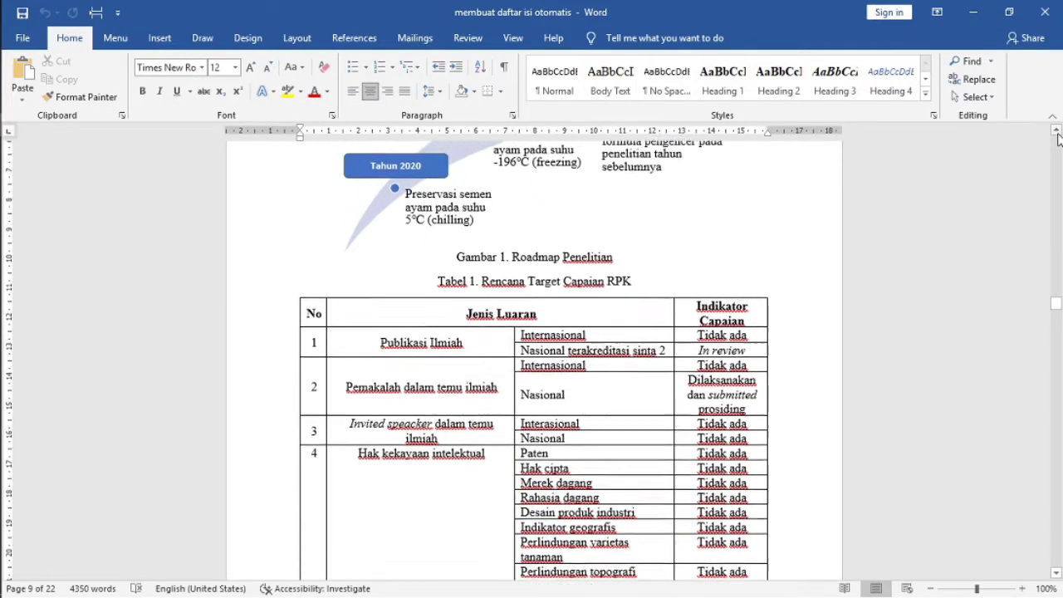
pyautogui.click(1057, 133)
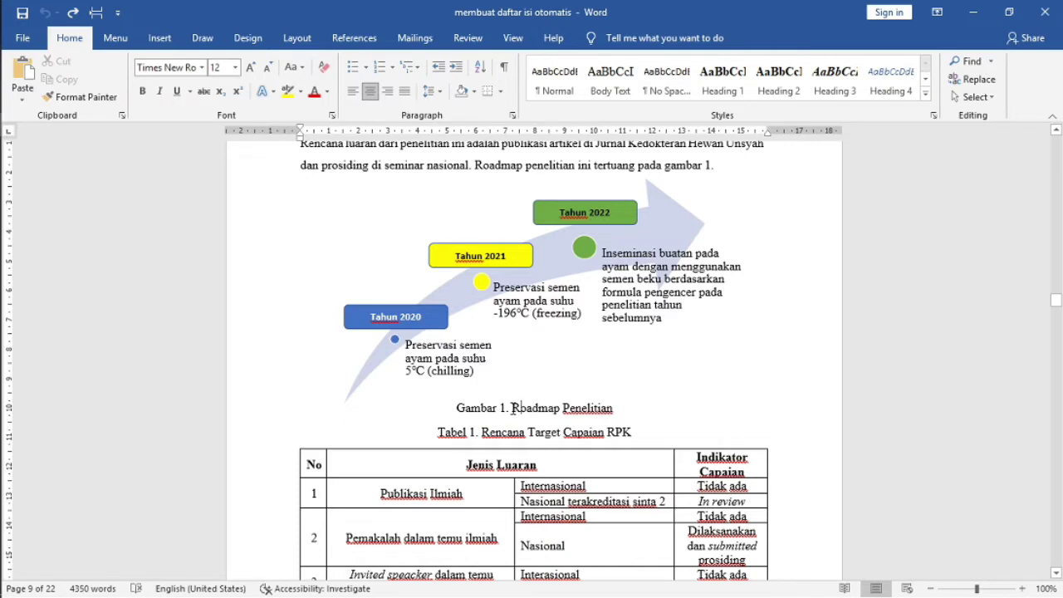
pyautogui.moveTo(512, 407); pyautogui.dragTo(459, 412)
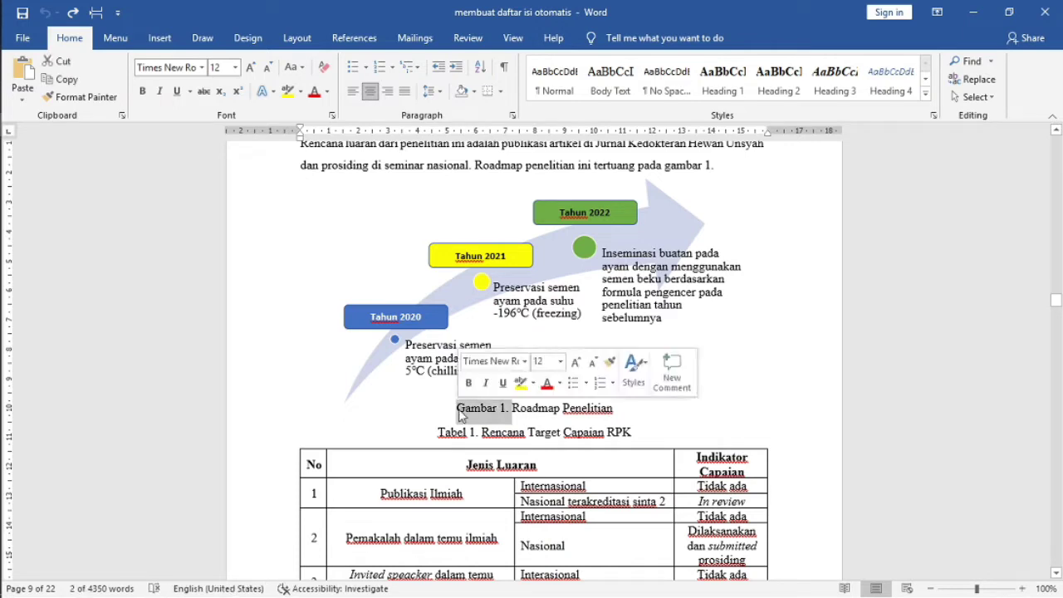
pyautogui.press('Delete')
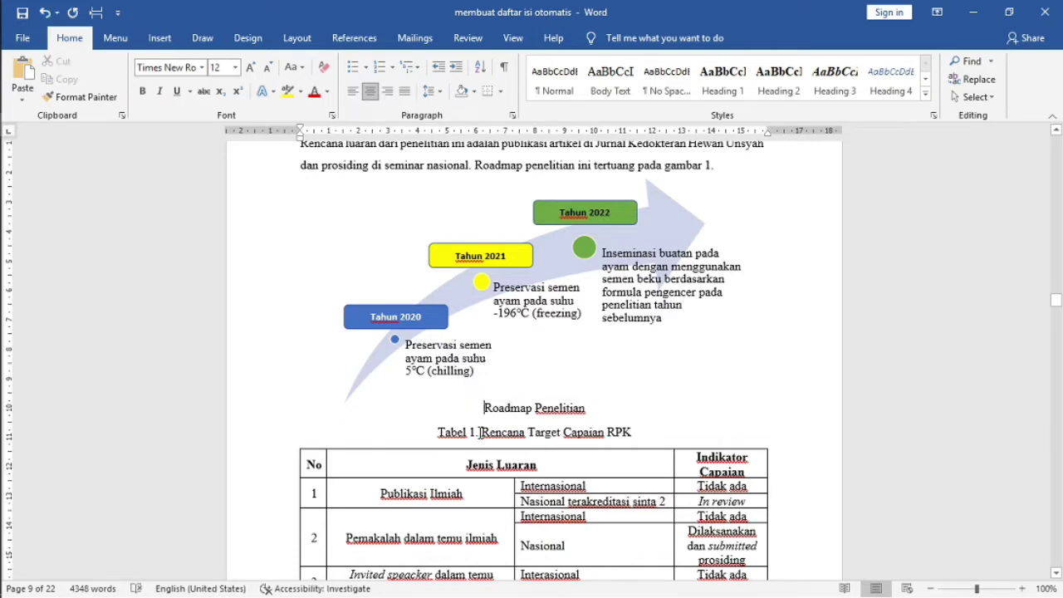
pyautogui.moveTo(479, 432); pyautogui.dragTo(430, 433)
pyautogui.press('Delete')
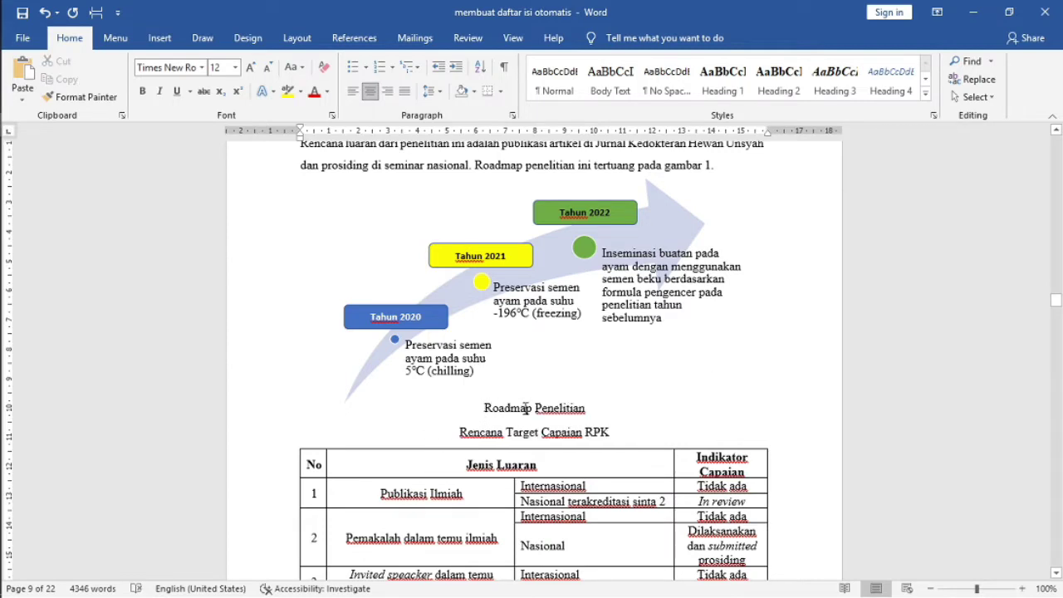
# - Insert an automatic caption with the label Gambar before "Roadmap Penelitian" and add a period after its number
pyautogui.click(486, 412)
pyautogui.click(359, 40)
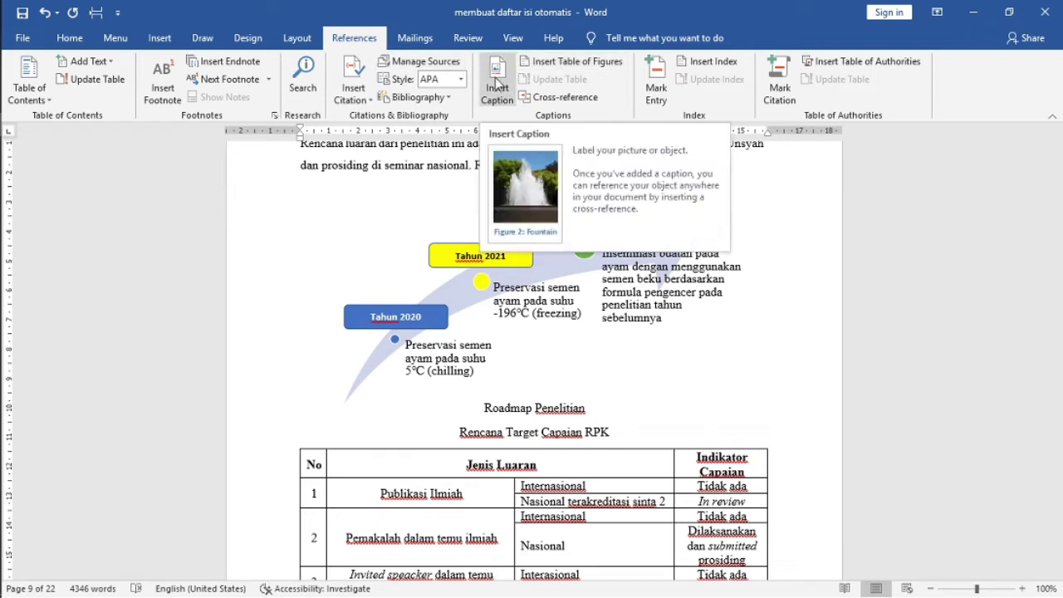
pyautogui.click(497, 83)
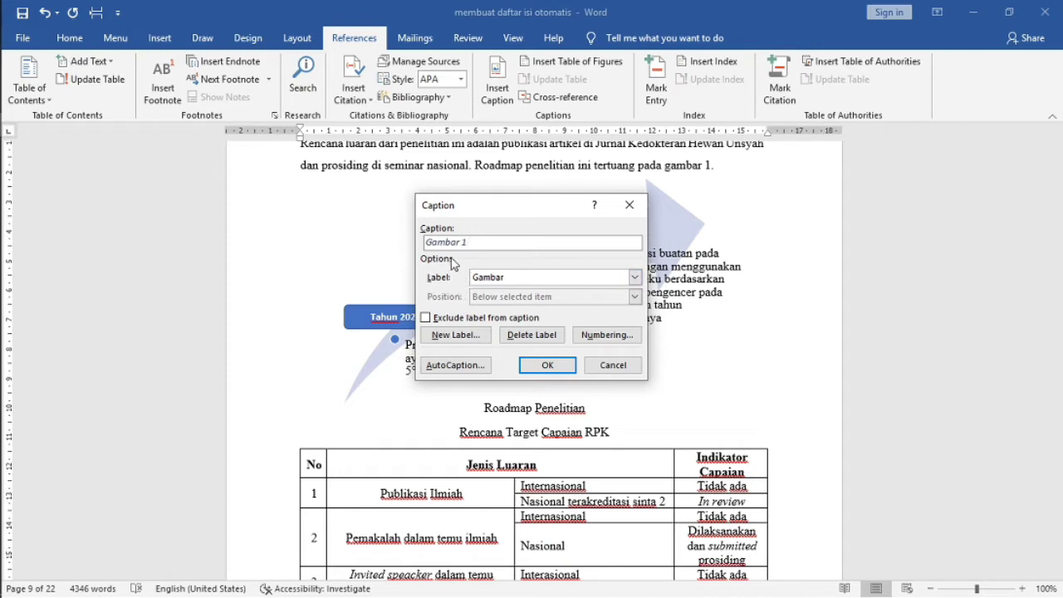
pyautogui.click(634, 278)
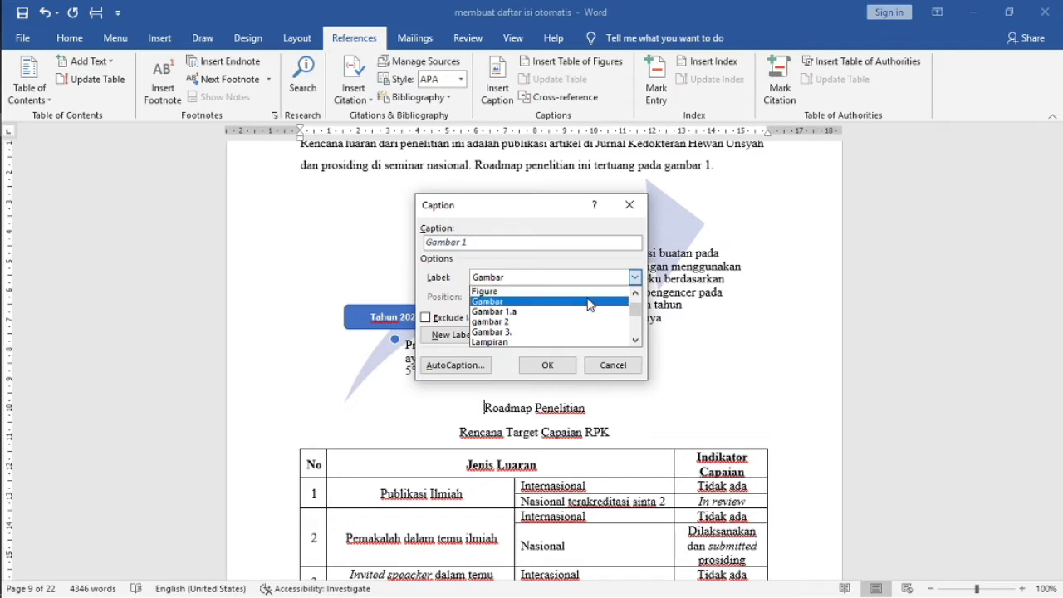
pyautogui.moveTo(633, 315)
pyautogui.mouseDown()
pyautogui.moveTo(638, 336)
pyautogui.moveTo(637, 304)
pyautogui.mouseUp()
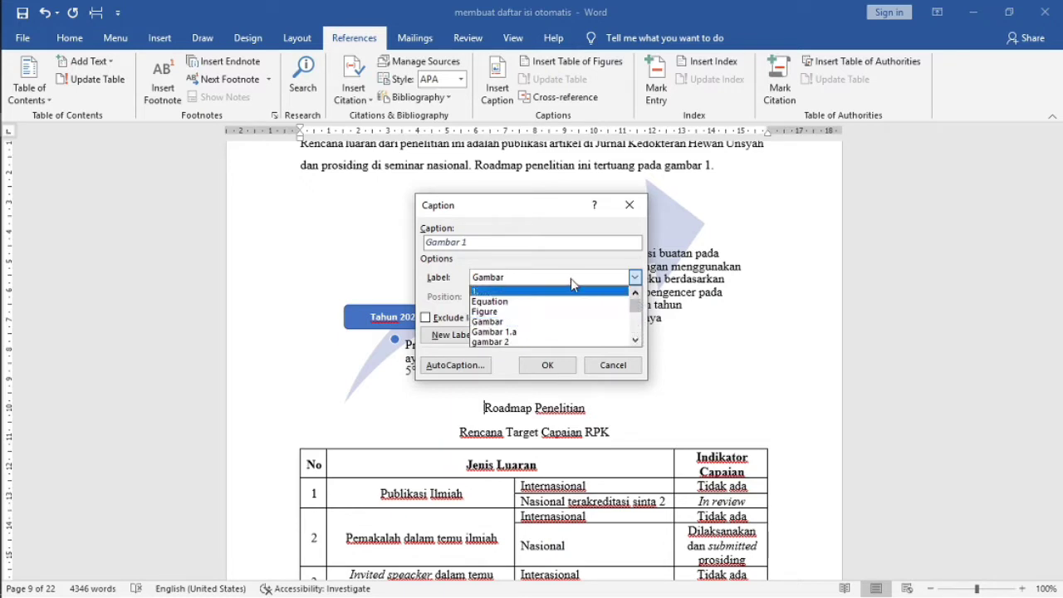
pyautogui.click(541, 322)
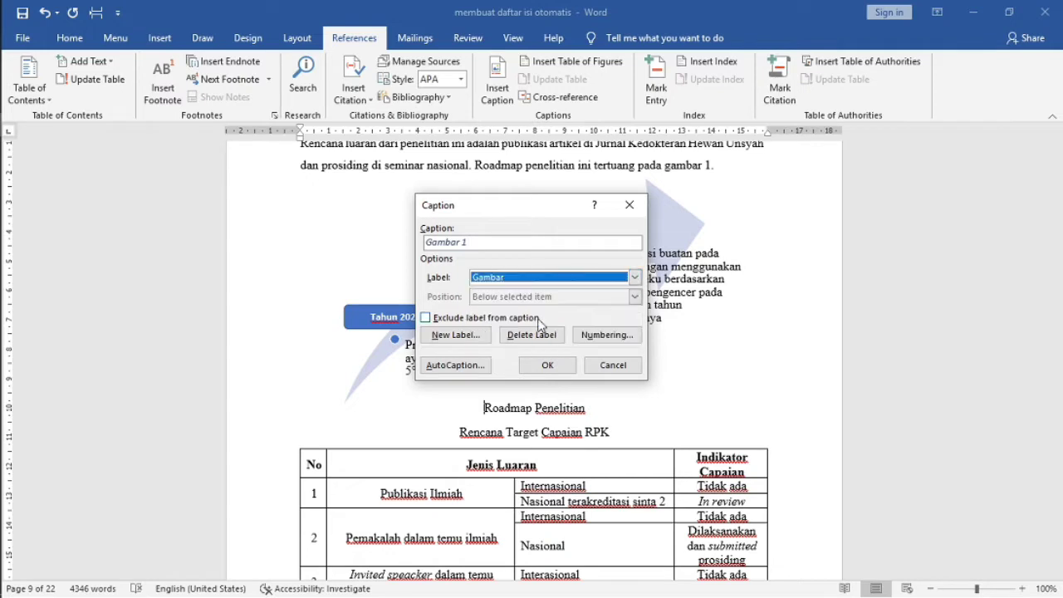
pyautogui.click(547, 365)
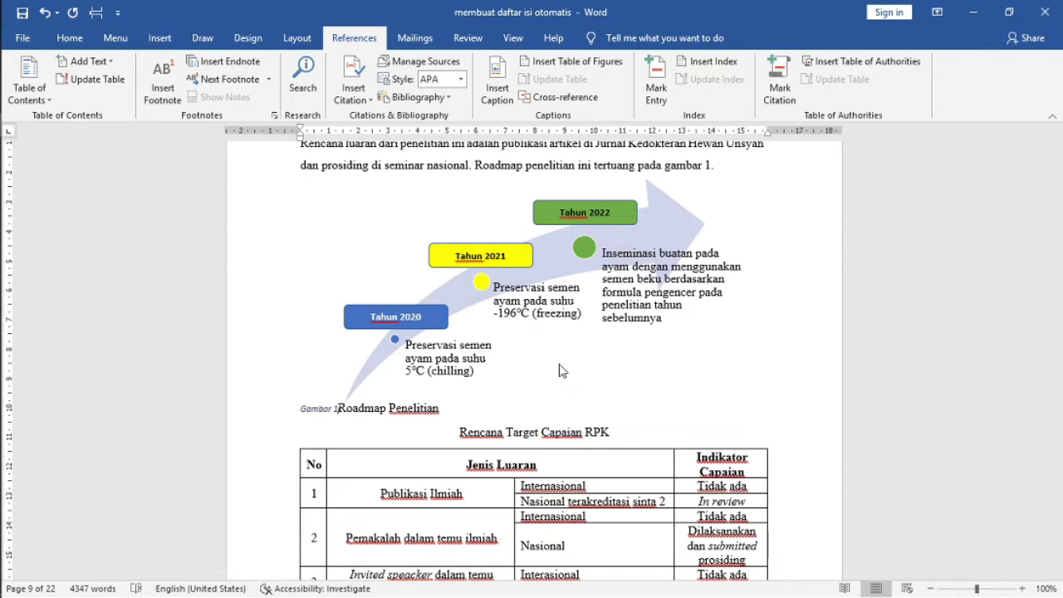
pyautogui.write('.')
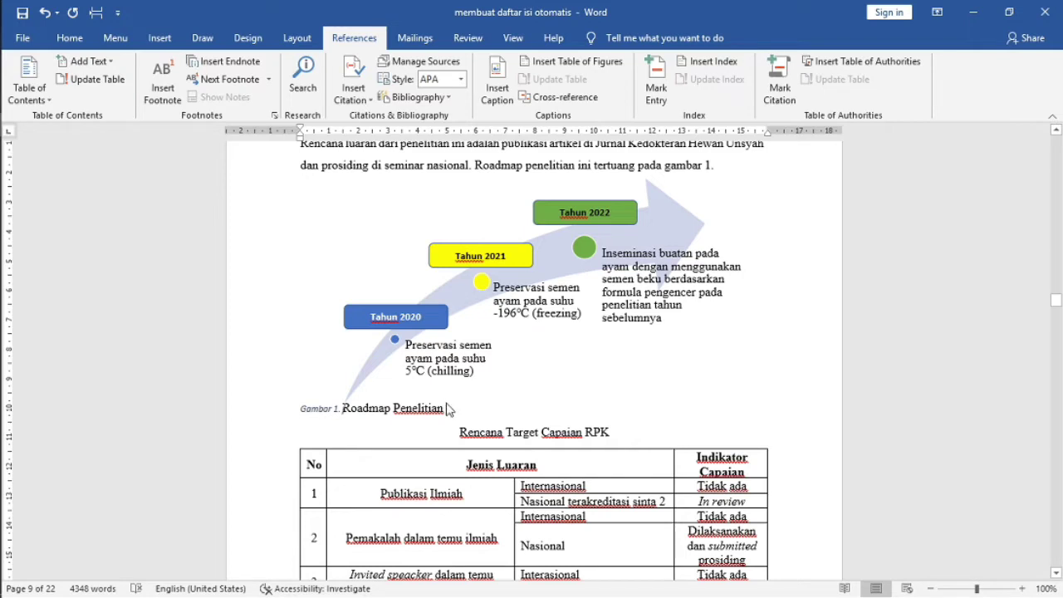
# - Set the whole roadmap figure caption line to Times New Roman, size 12
pyautogui.moveTo(447, 408); pyautogui.dragTo(300, 409)
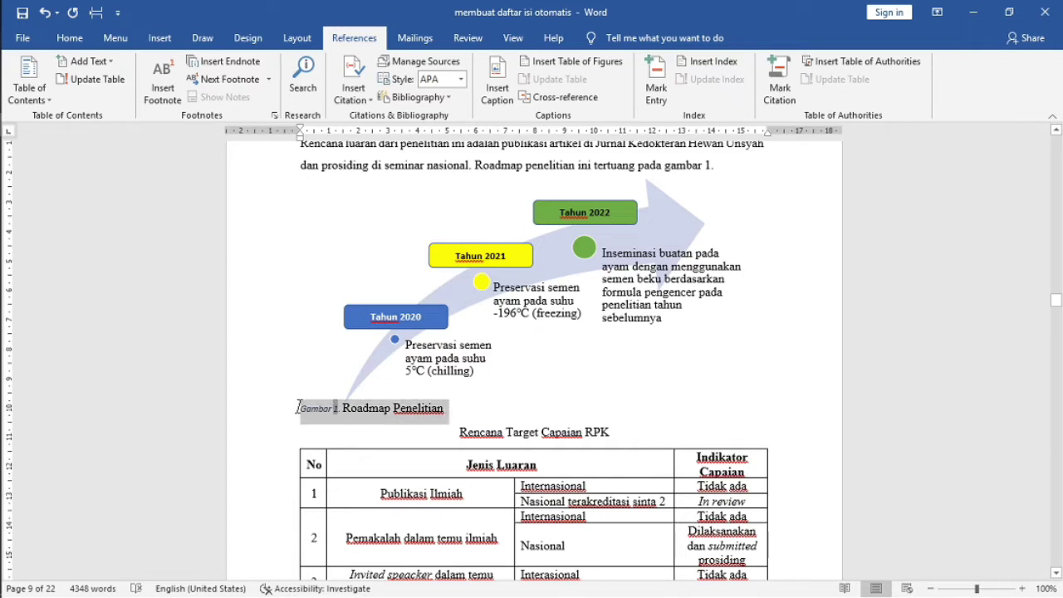
pyautogui.click(69, 38)
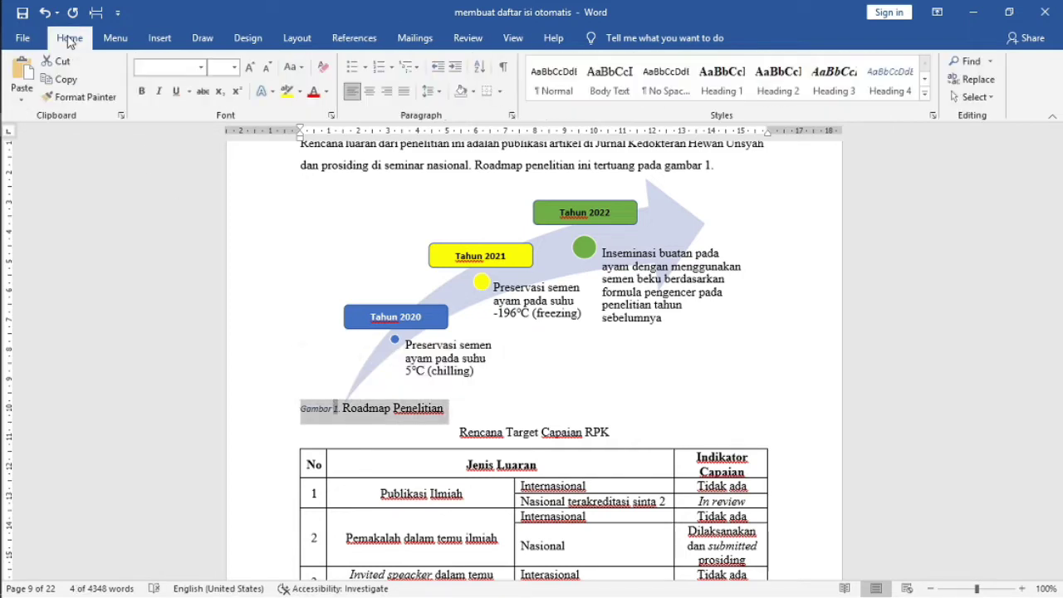
pyautogui.click(200, 66)
pyautogui.click(301, 167)
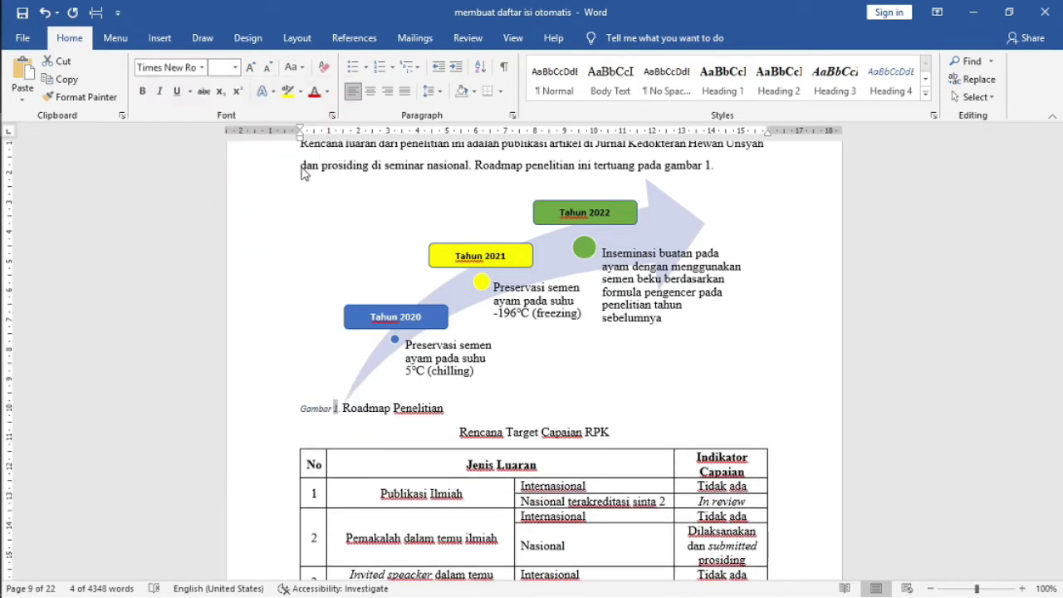
pyautogui.click(234, 68)
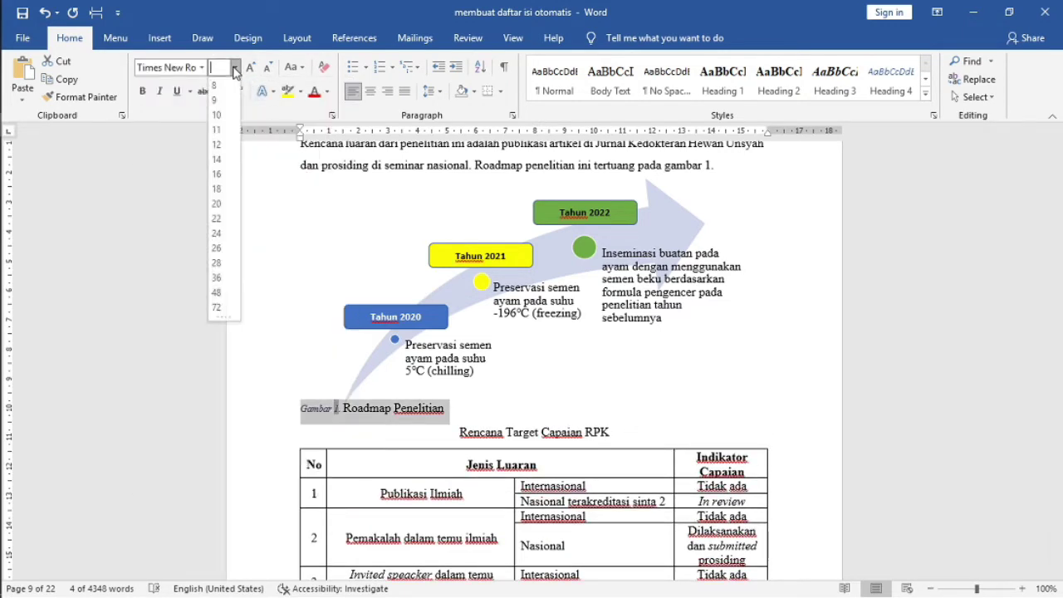
pyautogui.click(219, 145)
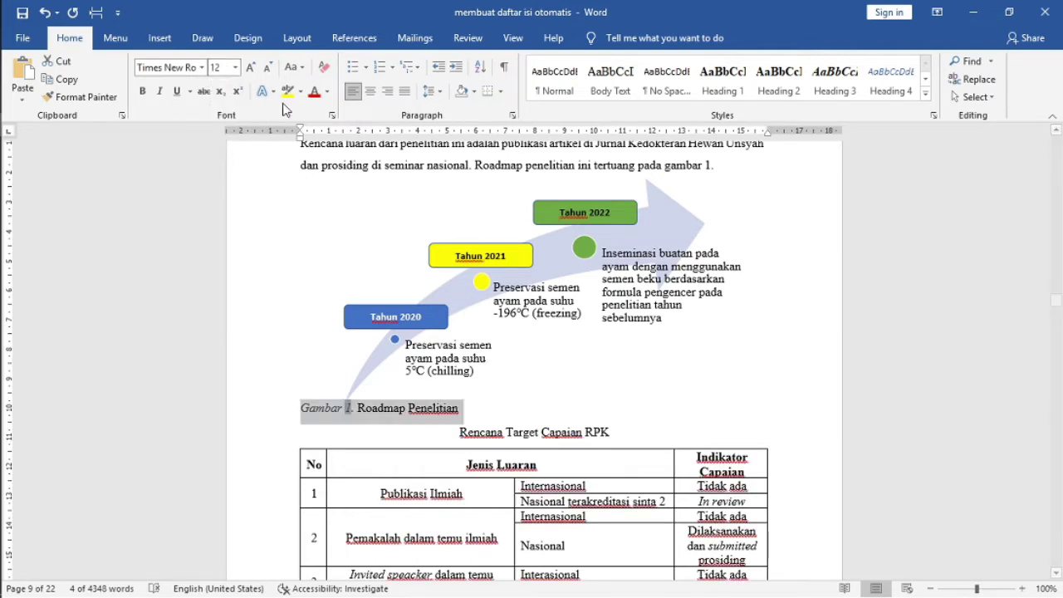
# - Give the roadmap figure caption the automatic font colour, centre alignment and no italics
pyautogui.click(330, 92)
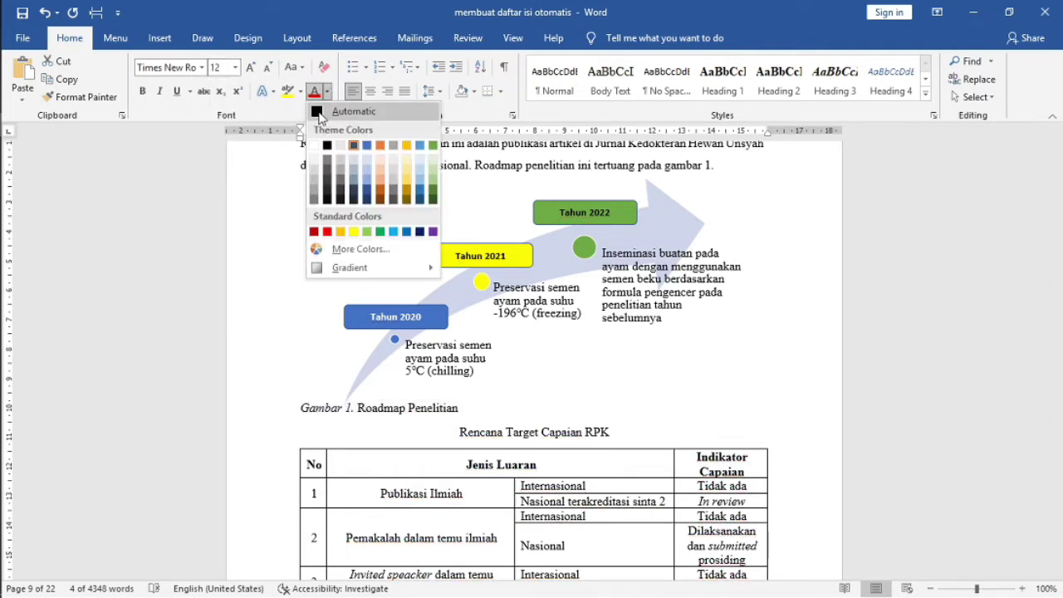
pyautogui.click(325, 112)
pyautogui.click(371, 92)
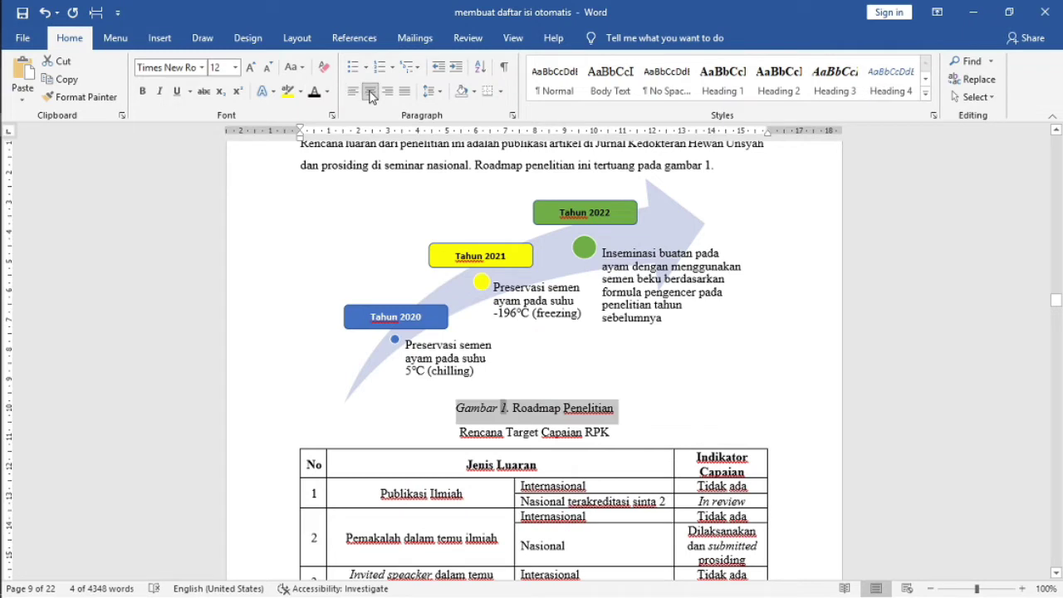
pyautogui.click(161, 91)
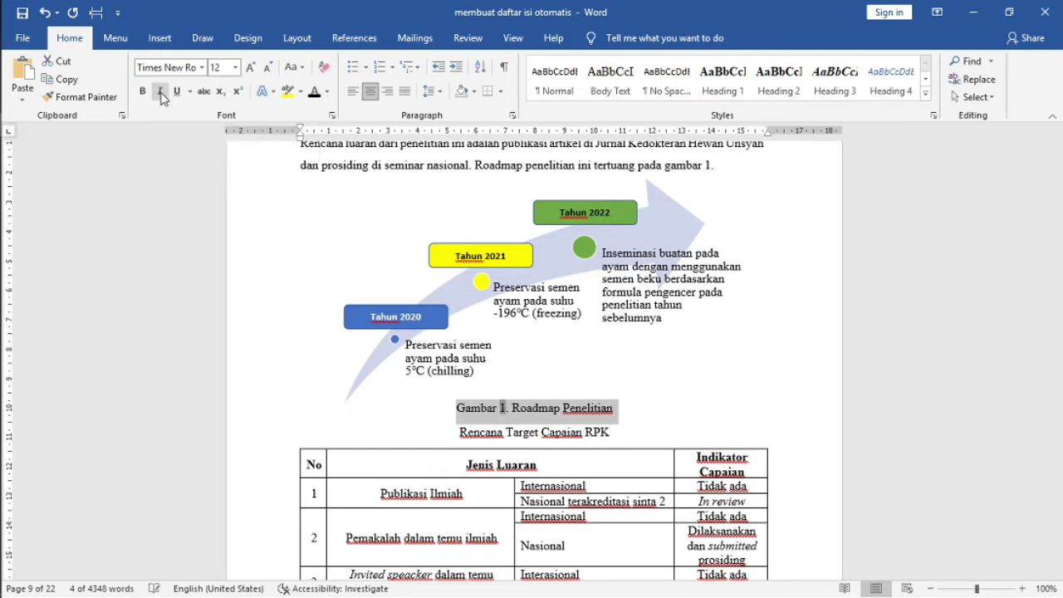
# - Update the Caption style to match the formatting of the "Roadmap Penelitian" figure caption
pyautogui.click(614, 415)
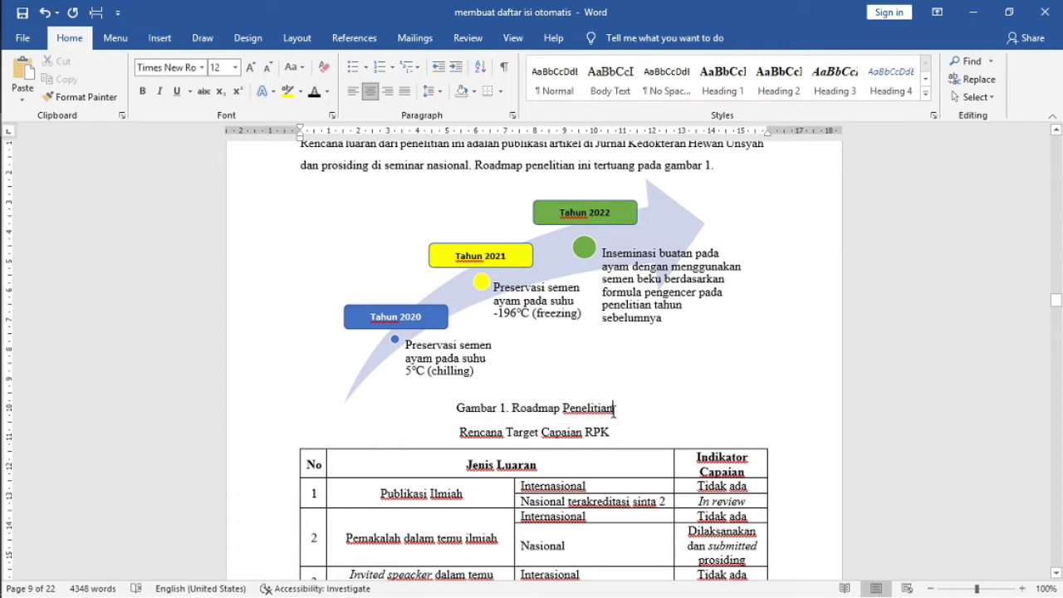
pyautogui.click(934, 116)
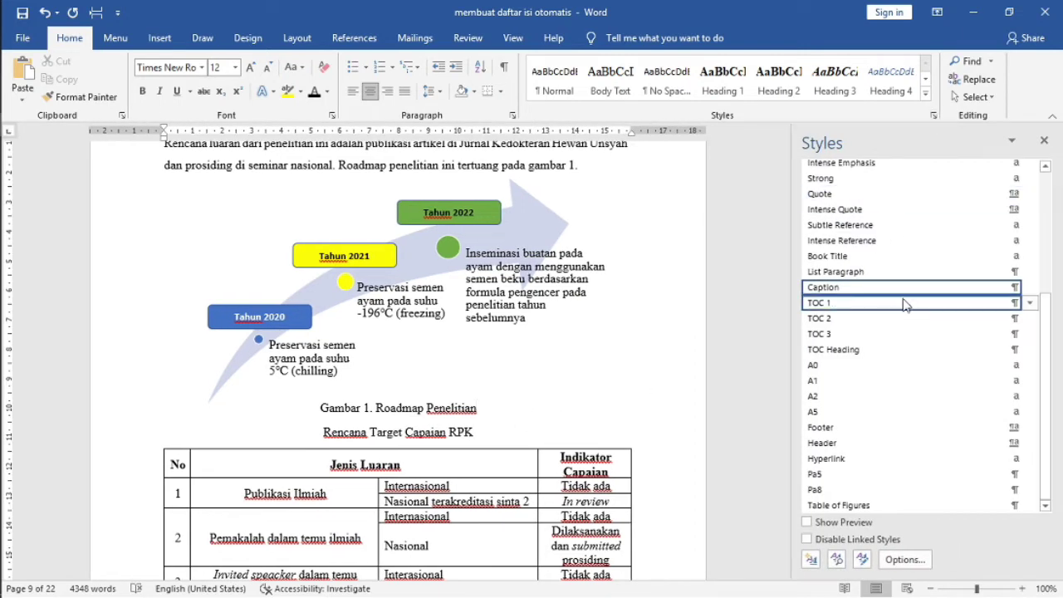
pyautogui.click(1029, 288)
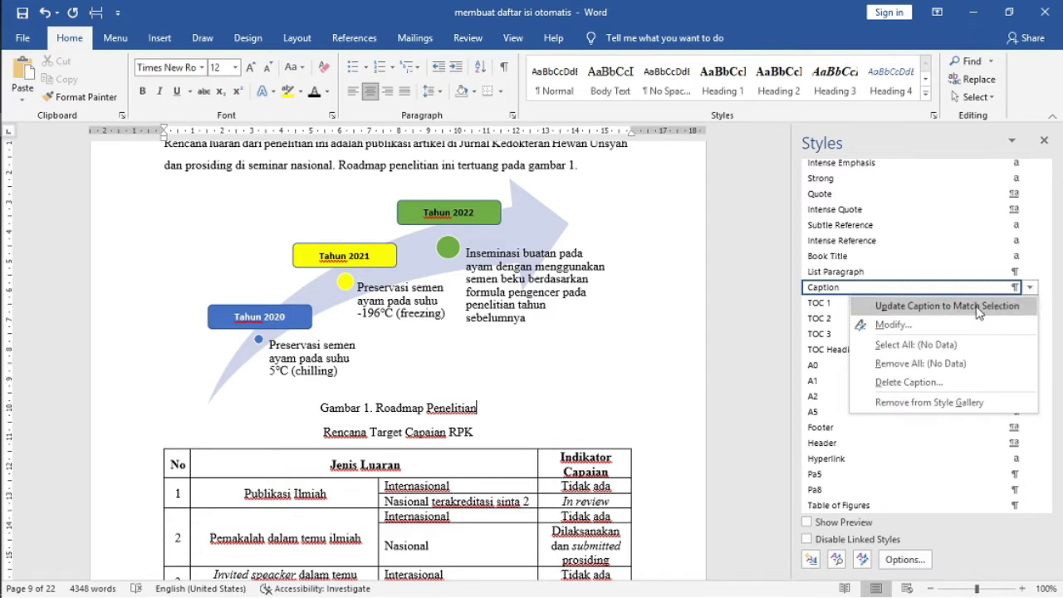
pyautogui.click(947, 306)
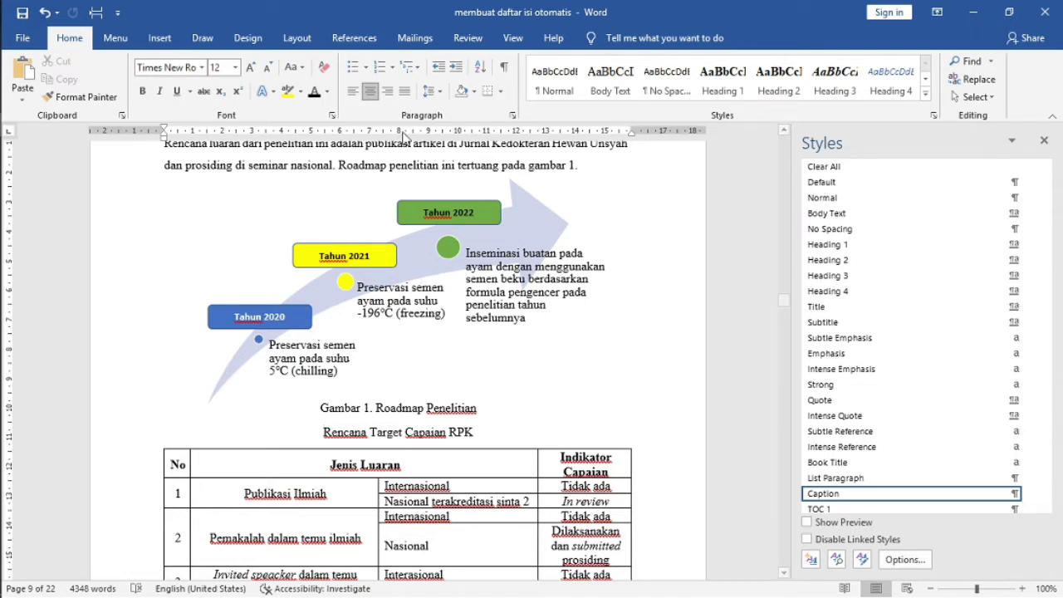
# - Insert an automatic caption with the label Tabel before "Rencana Target Capaian RPK" and add a period after its number
pyautogui.click(363, 40)
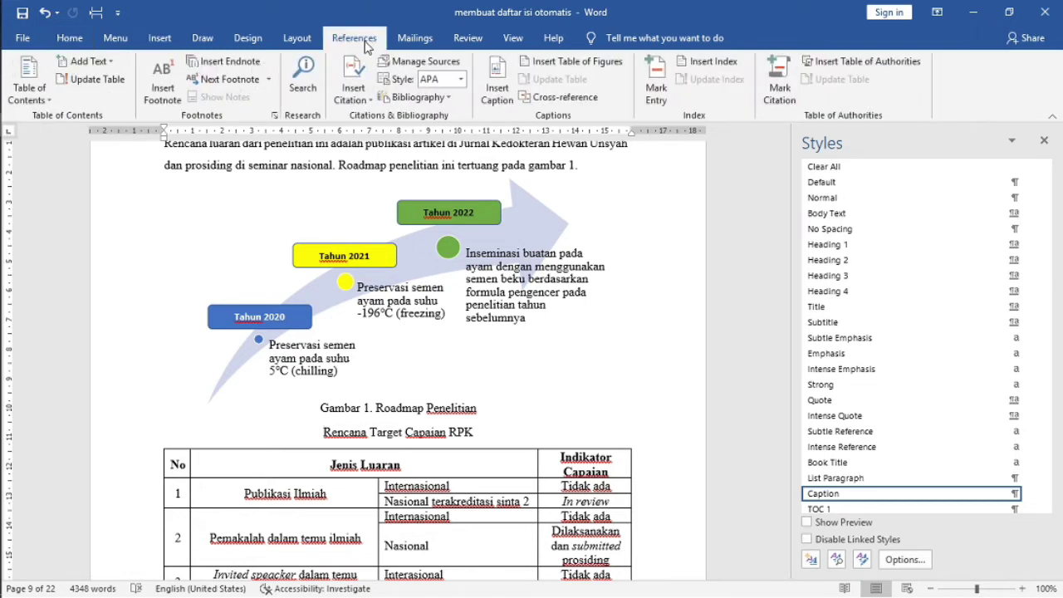
pyautogui.click(498, 87)
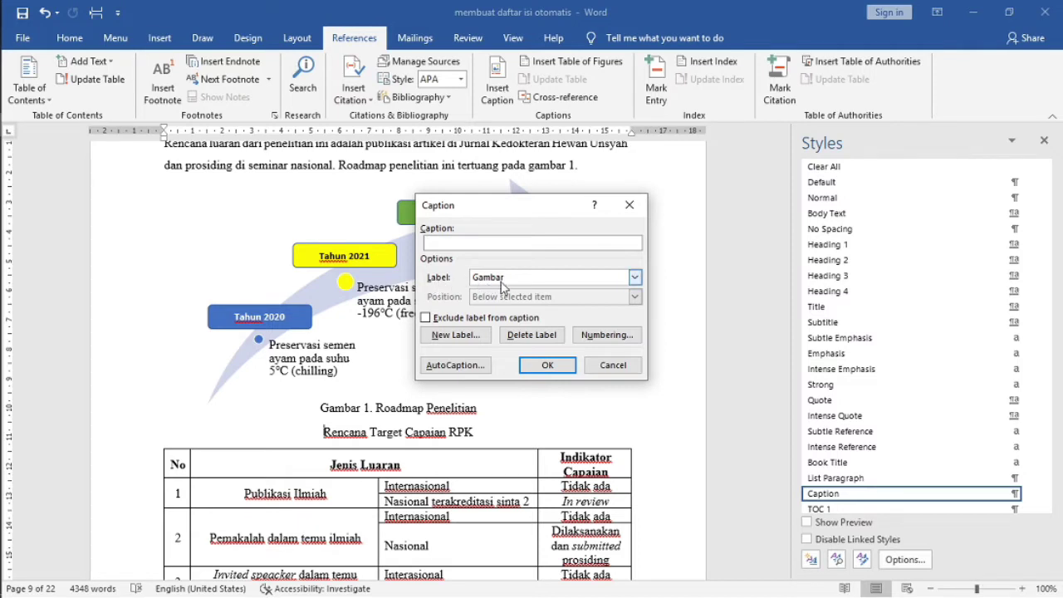
pyautogui.click(634, 279)
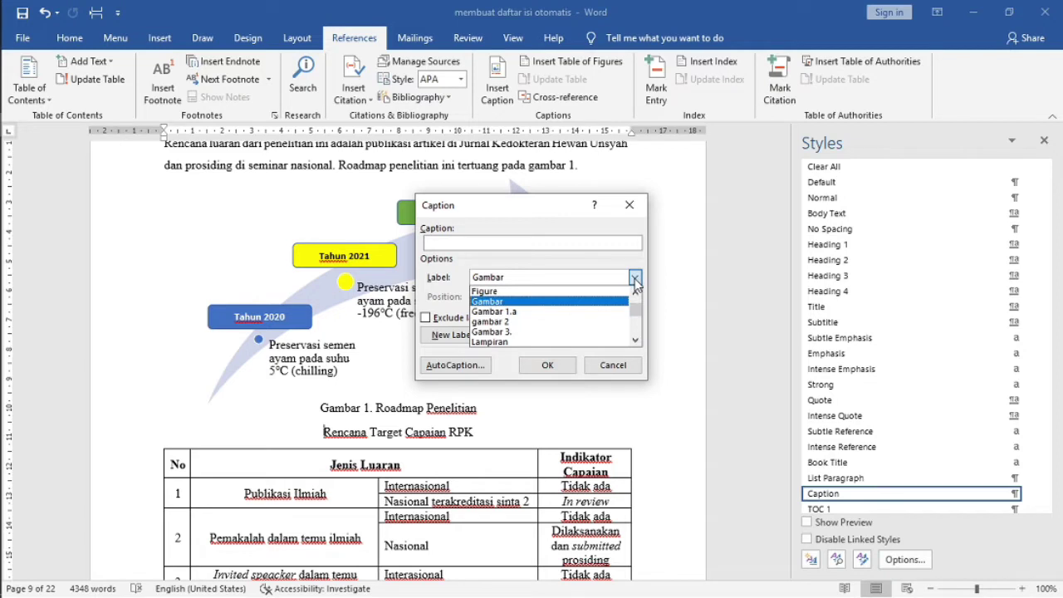
pyautogui.click(635, 341)
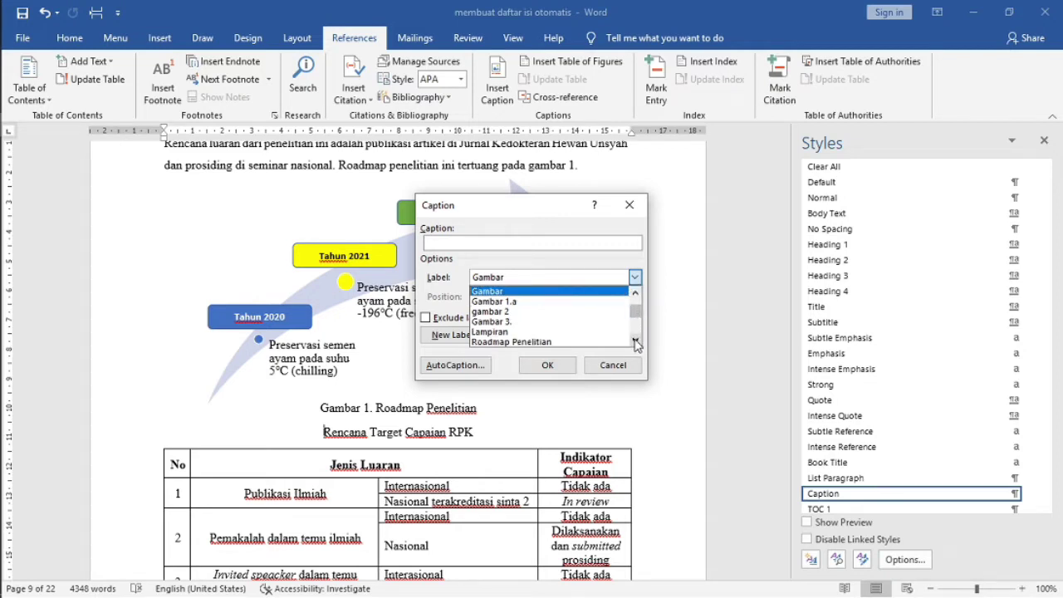
pyautogui.click(635, 341)
pyautogui.click(635, 341)
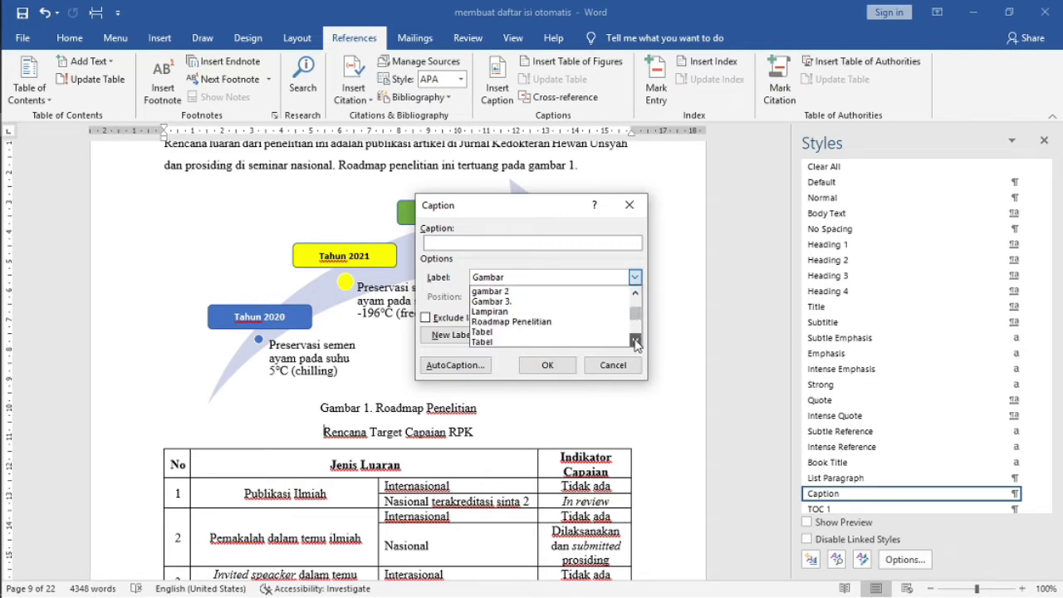
pyautogui.click(524, 332)
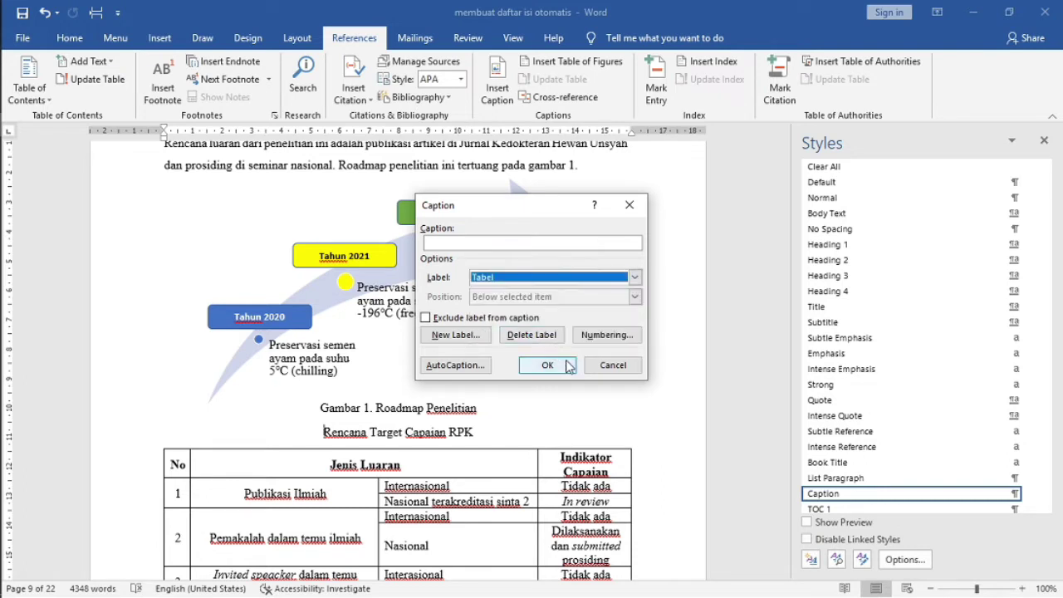
pyautogui.click(555, 365)
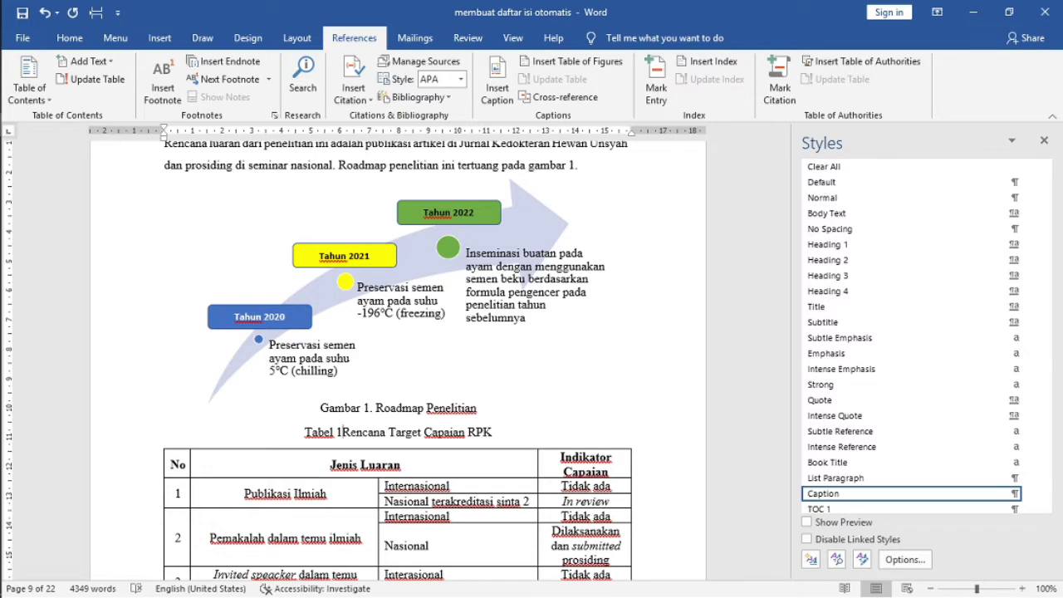
pyautogui.write('.')
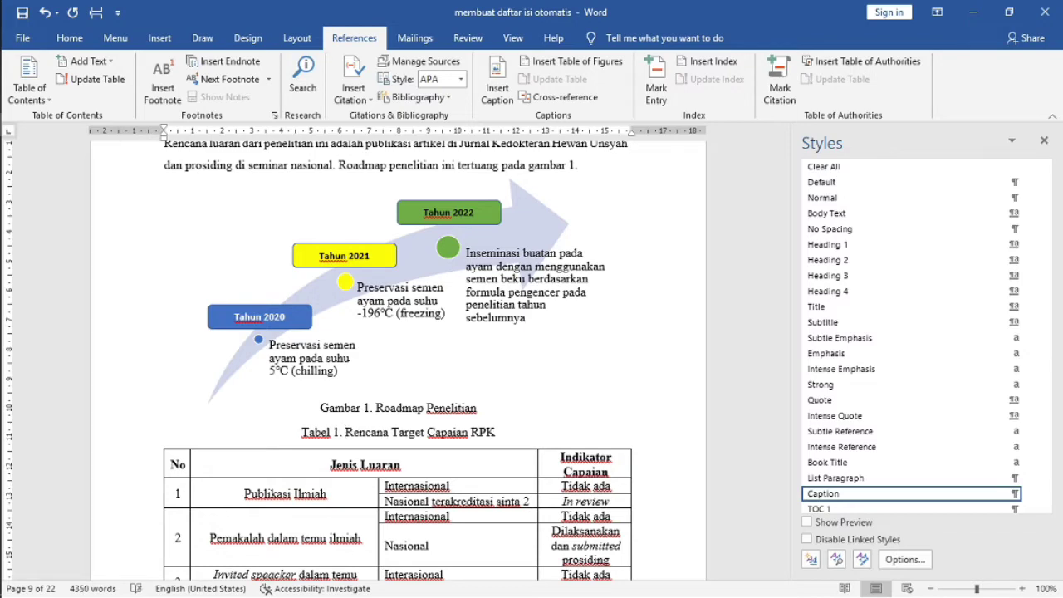
# - Delete the manually typed label "Gambar 2." in front of the "Bagan Alur Penelitian" flowchart title
pyautogui.press('pagedown')
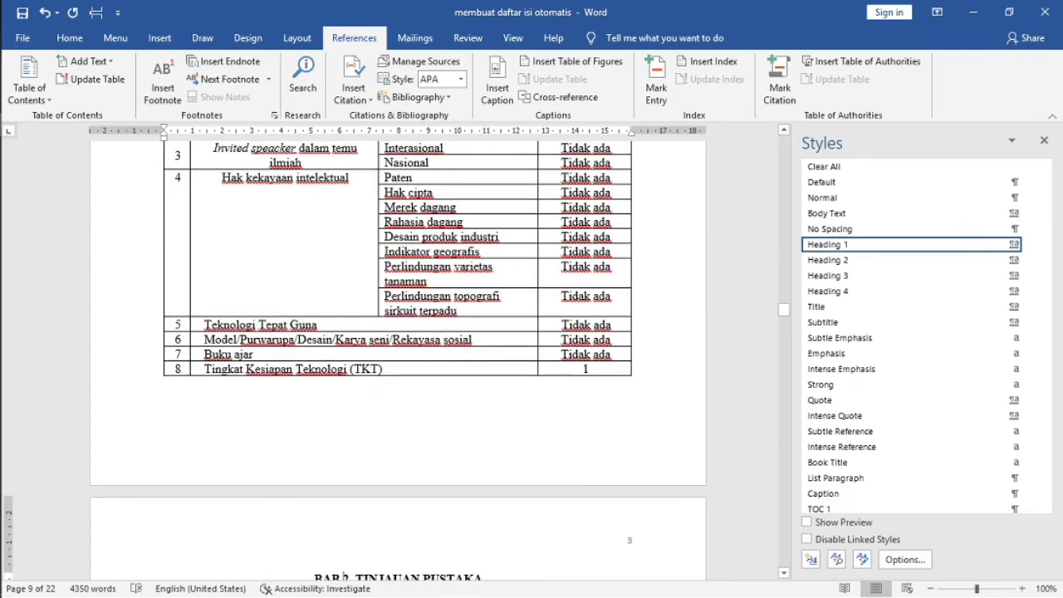
pyautogui.press('pagedown')
pyautogui.press('pagedown')
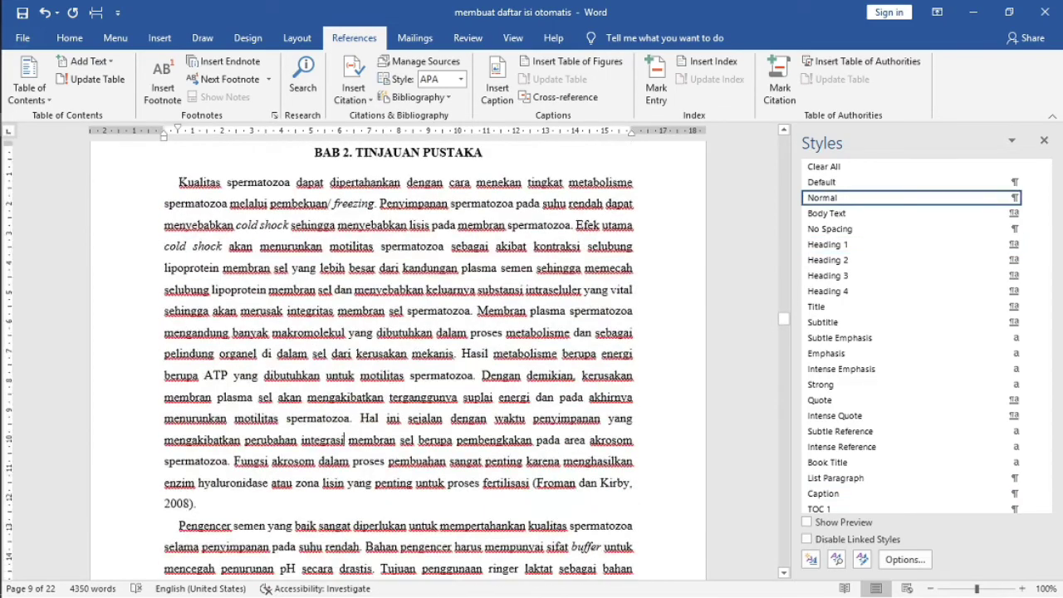
pyautogui.press('pagedown')
pyautogui.press('pagedown')
pyautogui.press('pagedown')
pyautogui.press('pagedown')
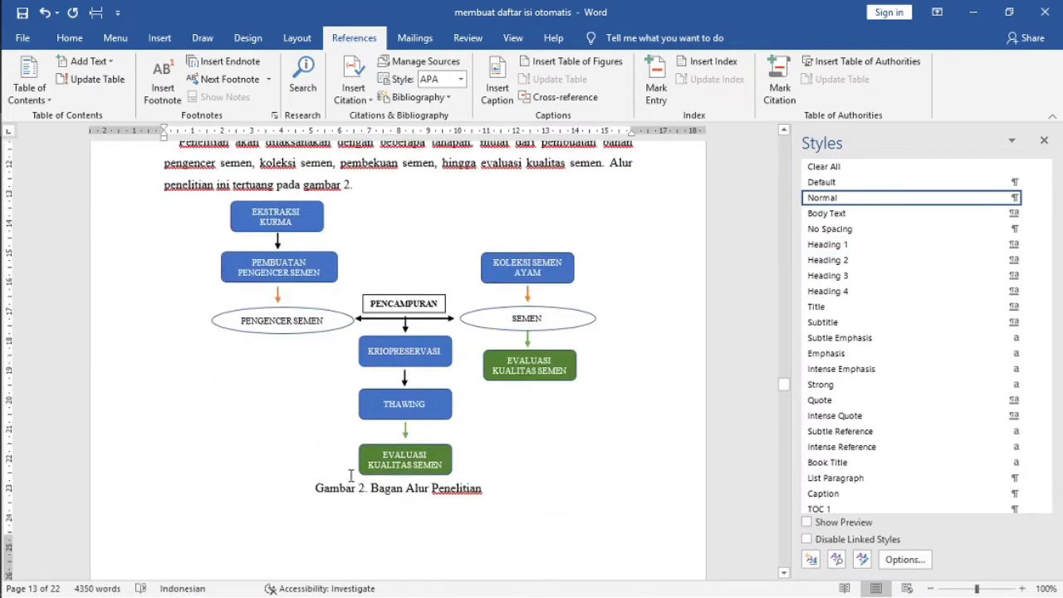
pyautogui.moveTo(370, 488); pyautogui.dragTo(323, 503)
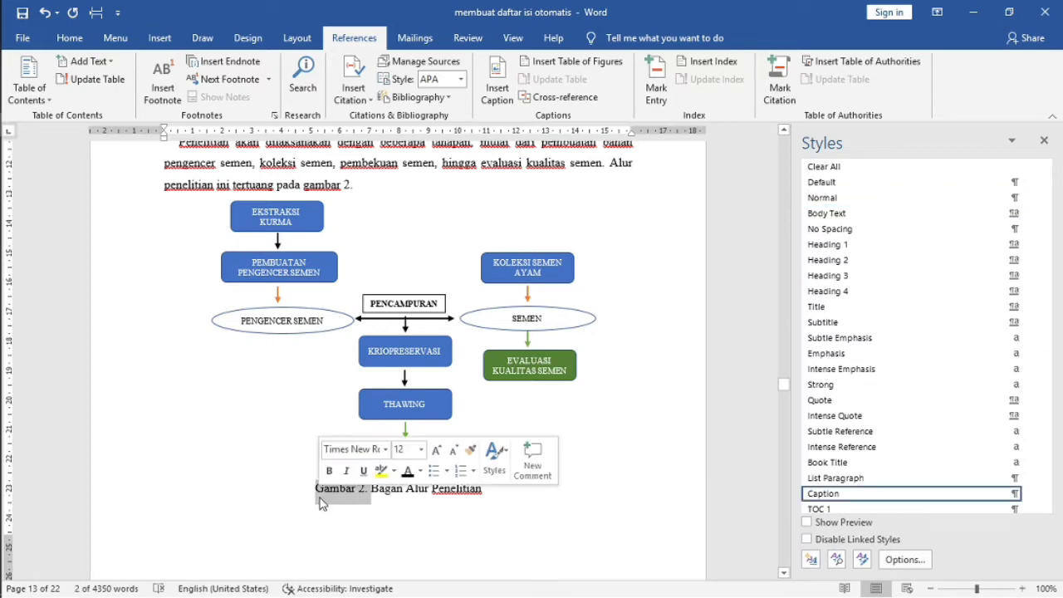
pyautogui.press('Delete')
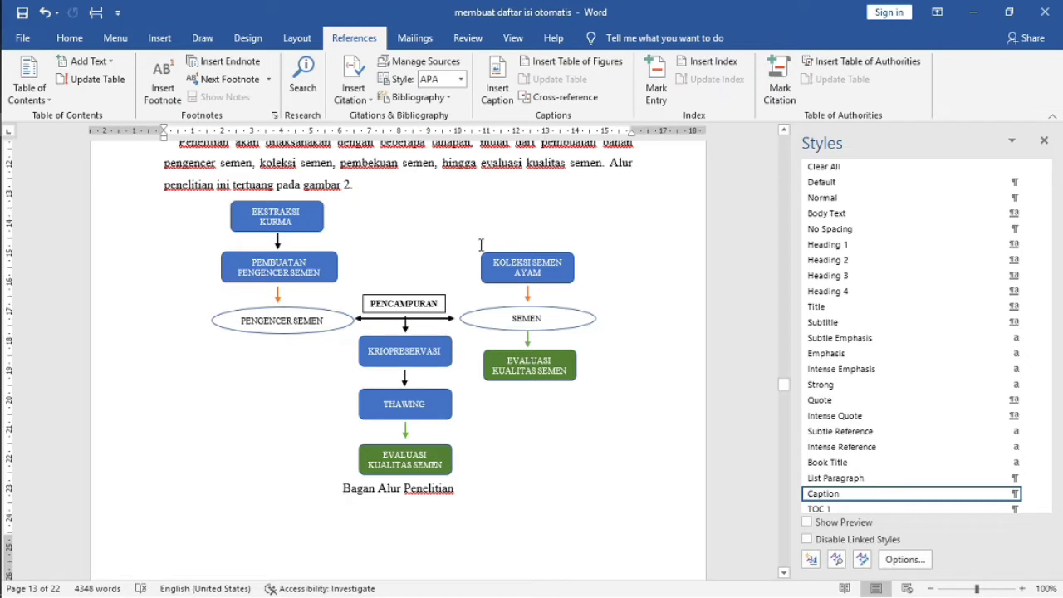
# - Insert an automatic caption with the label Gambar before "Bagan Alur Penelitian" and add a period after its number
pyautogui.click(497, 87)
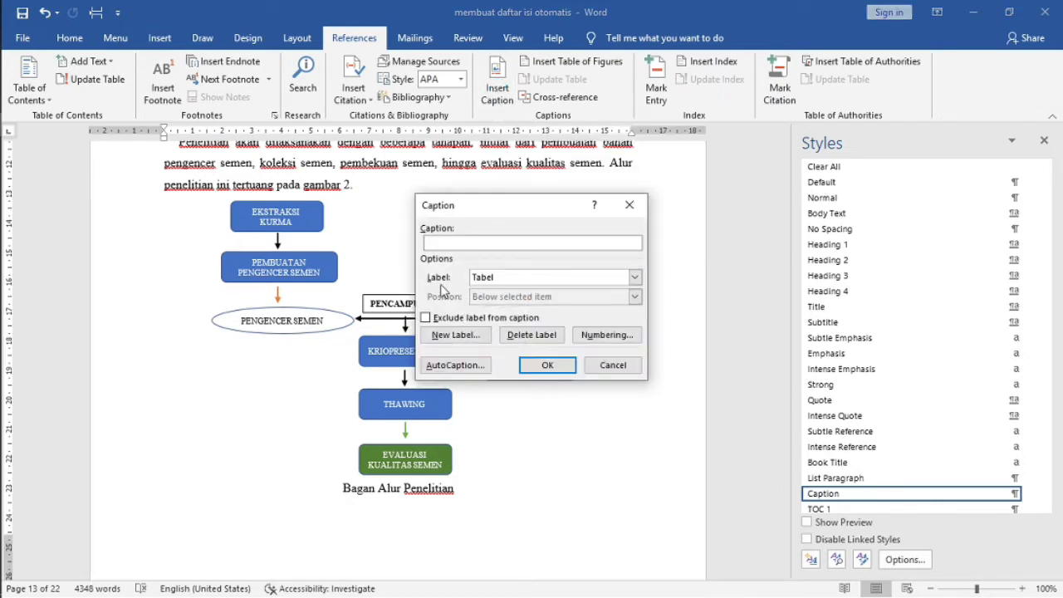
pyautogui.click(635, 278)
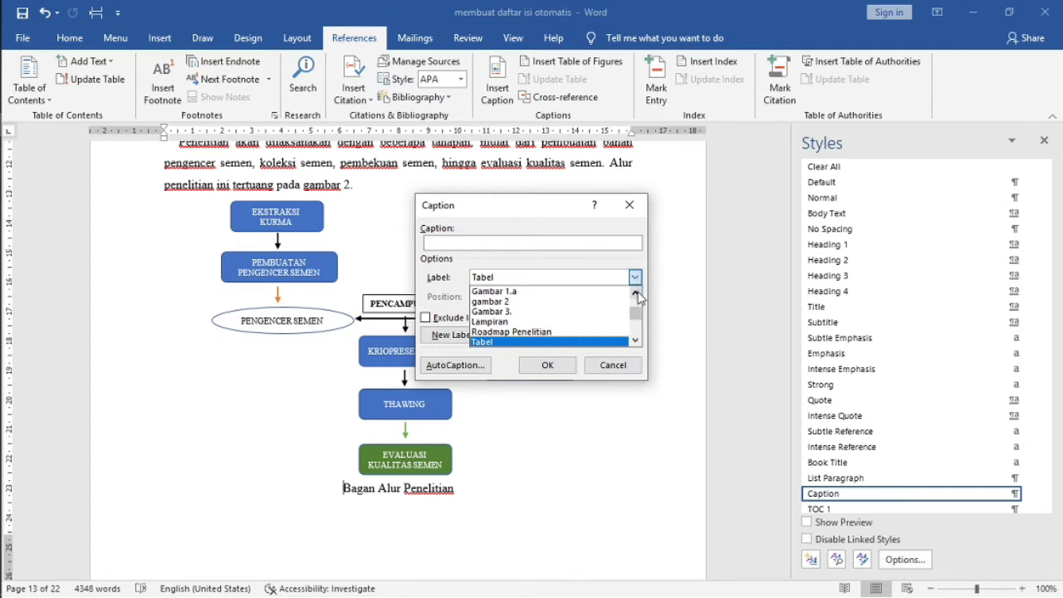
pyautogui.click(635, 291)
pyautogui.click(635, 291)
pyautogui.click(635, 292)
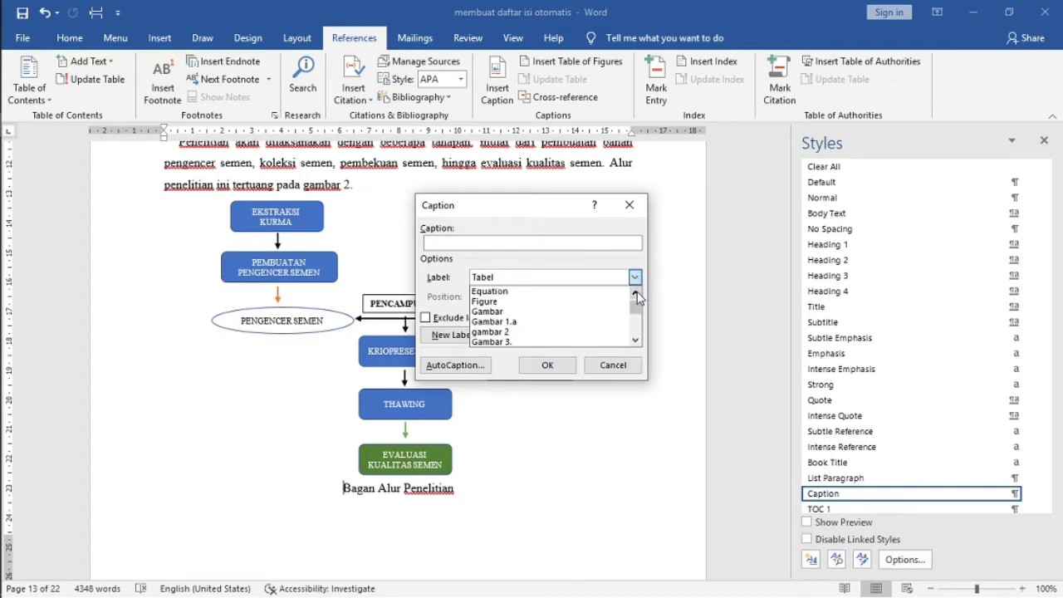
pyautogui.click(501, 313)
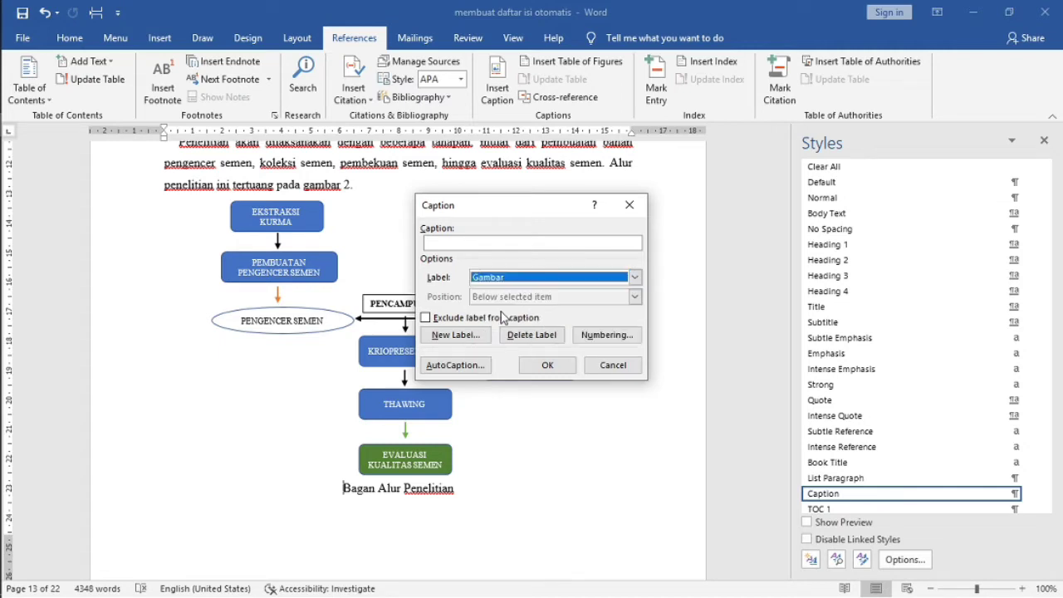
pyautogui.click(547, 366)
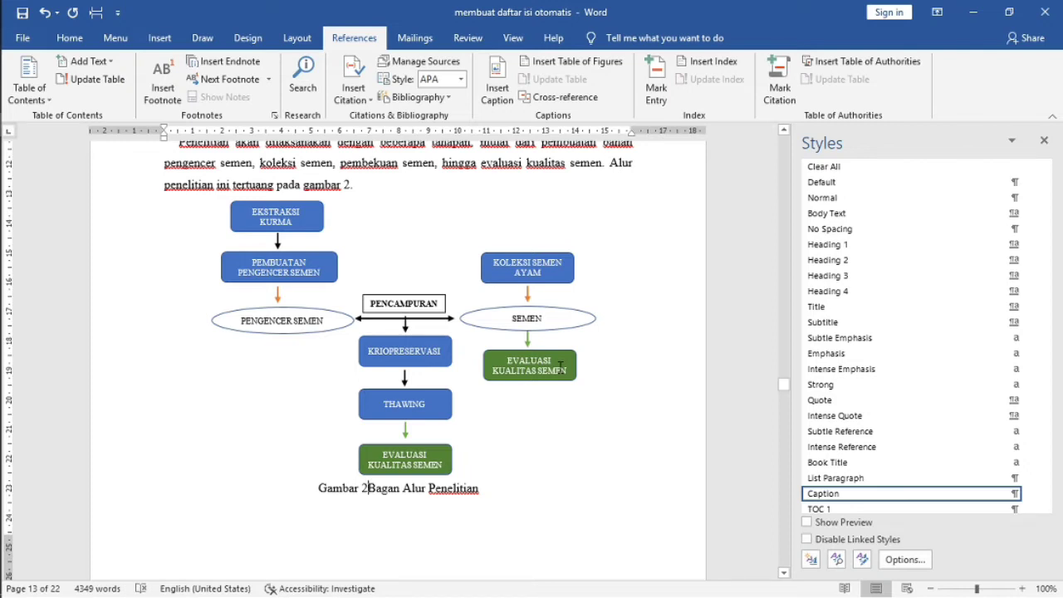
pyautogui.write('.')
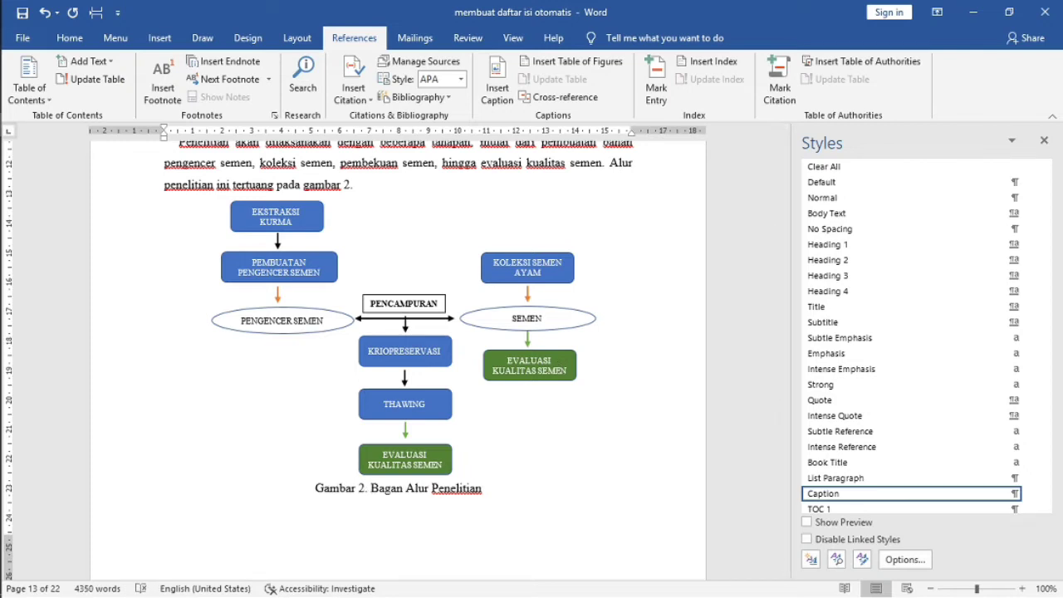
# - Delete the manually typed label "Tabl 2." in front of the "Komposisi Pengencer Semen" table title
pyautogui.press('pagedown')
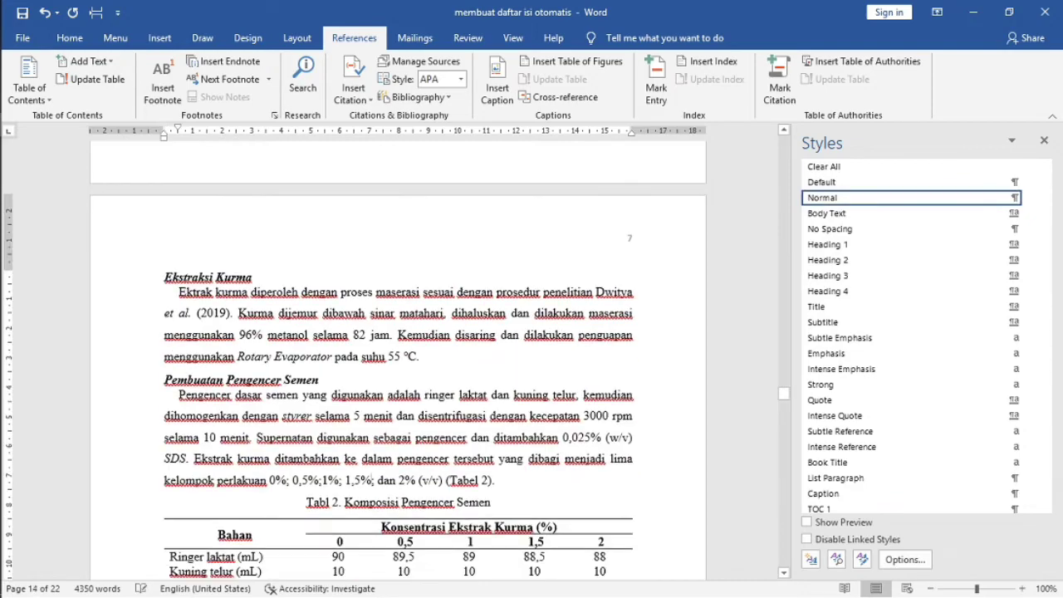
pyautogui.press('pagedown')
pyautogui.press('pageup')
pyautogui.click(345, 502)
pyautogui.moveTo(326, 501); pyautogui.dragTo(307, 501)
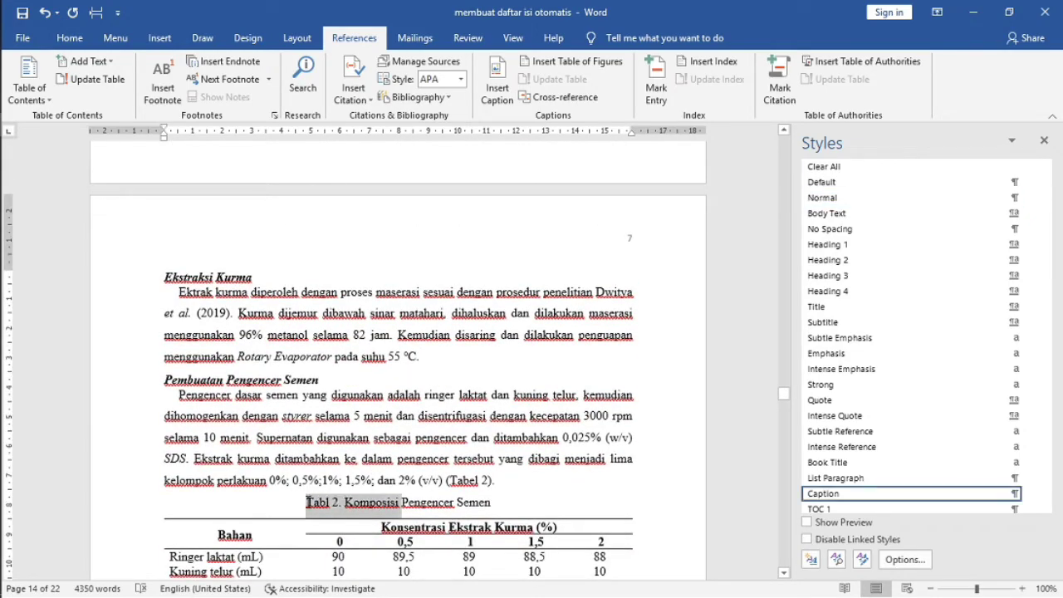
pyautogui.click(320, 501)
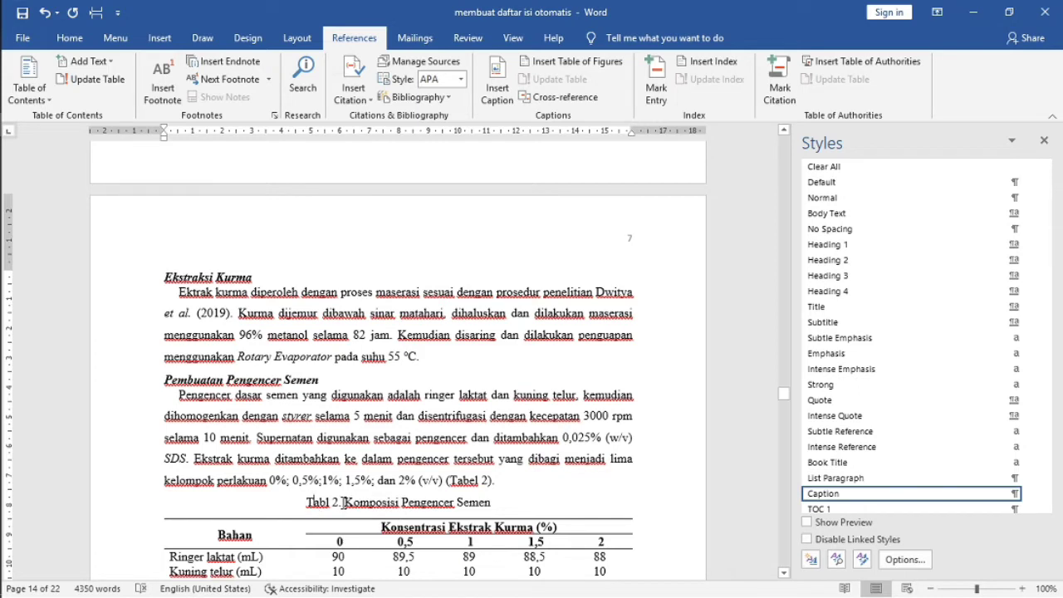
pyautogui.click(344, 502)
pyautogui.moveTo(344, 501); pyautogui.dragTo(306, 504)
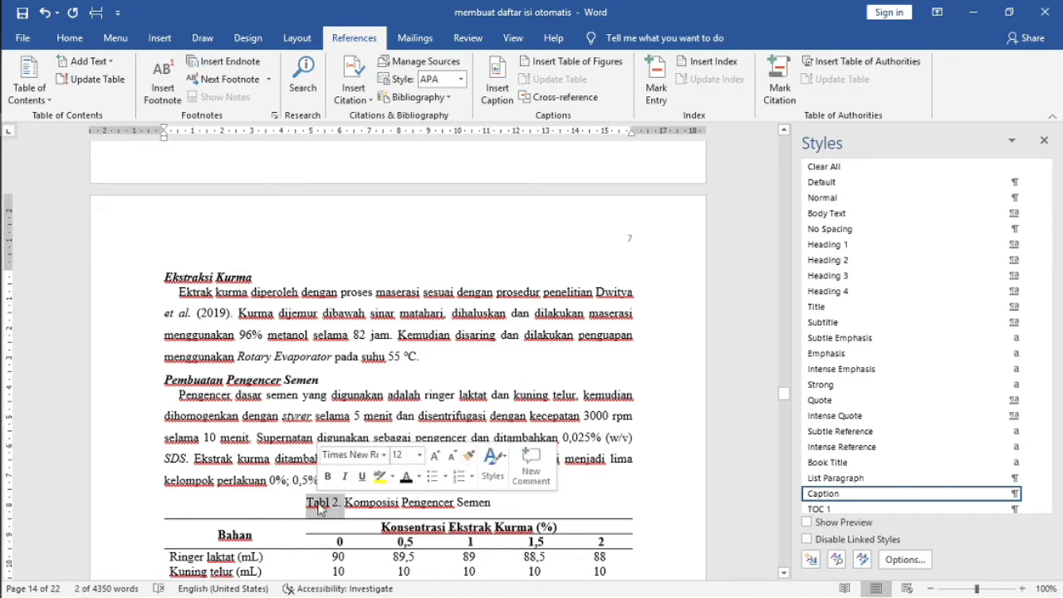
pyautogui.press('BackSpace')
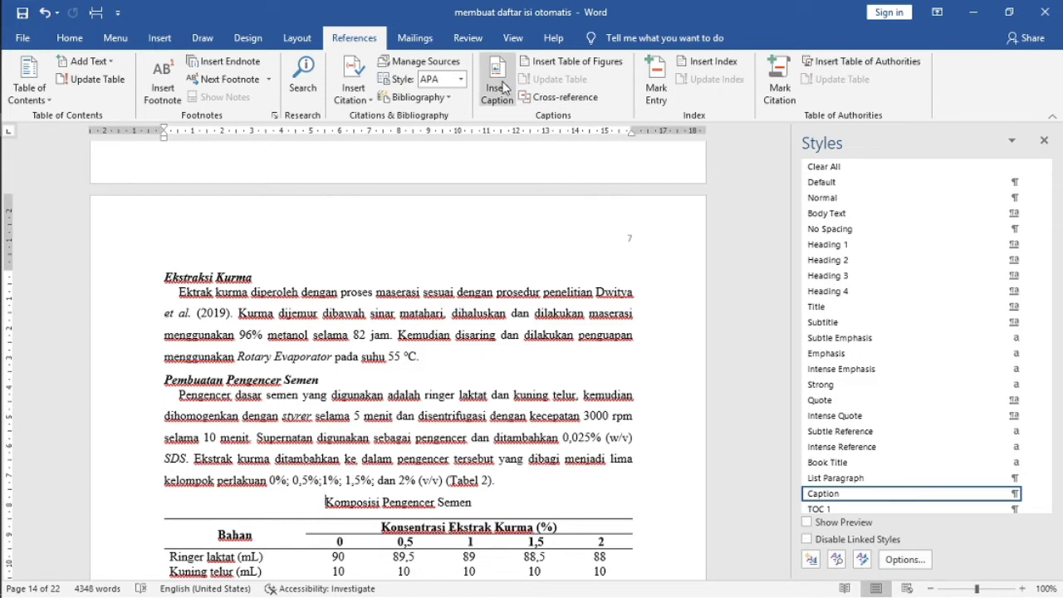
# - Insert an automatic caption with the label Tabel before "Komposisi Pengencer Semen" and add a period after its number
pyautogui.click(501, 88)
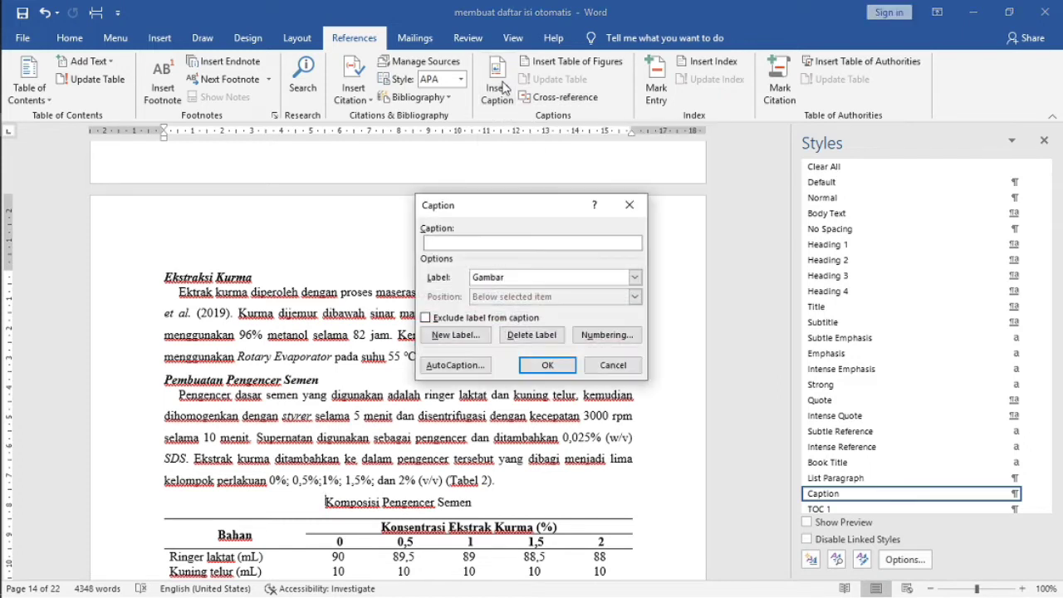
pyautogui.click(634, 278)
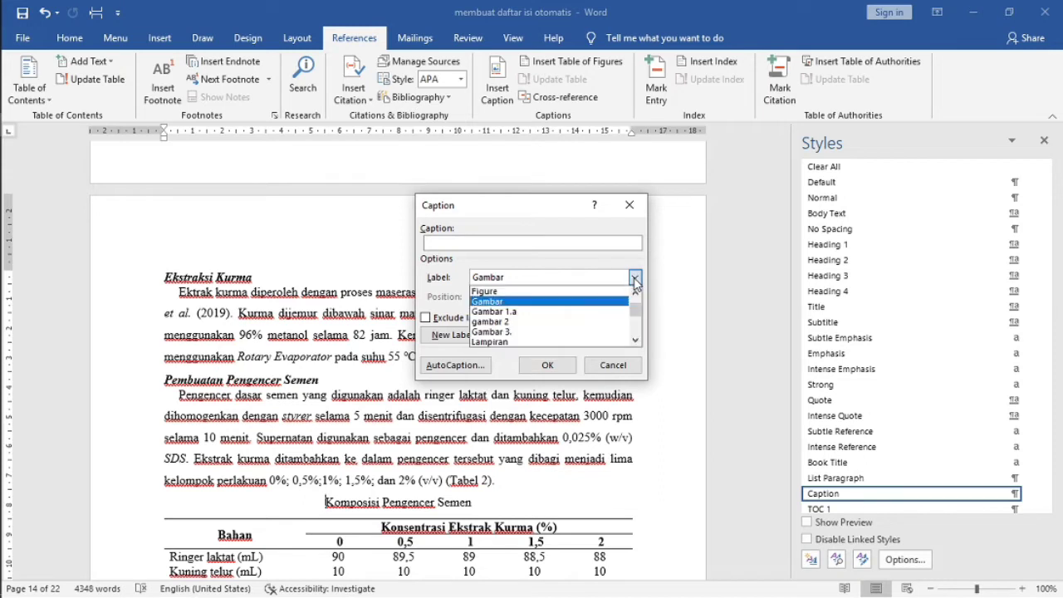
pyautogui.doubleClick(635, 341)
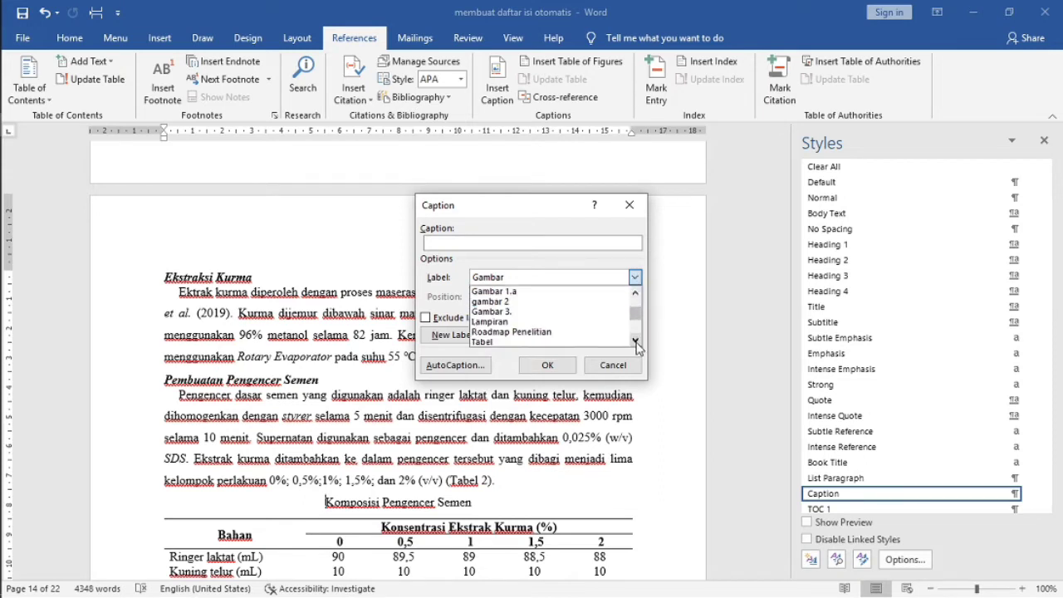
pyautogui.click(635, 341)
pyautogui.click(504, 336)
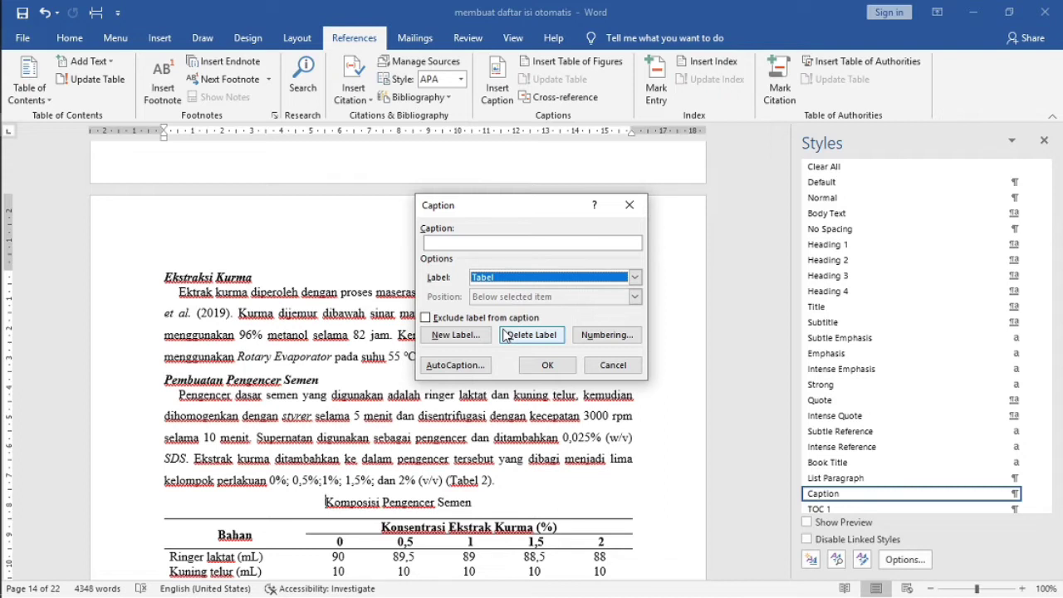
pyautogui.click(548, 365)
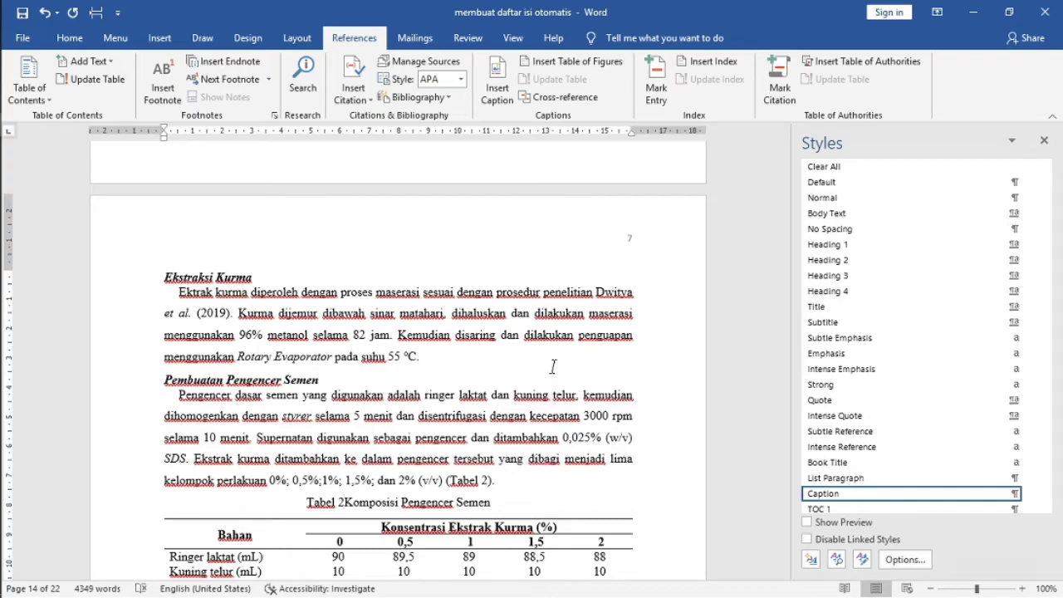
pyautogui.write('.')
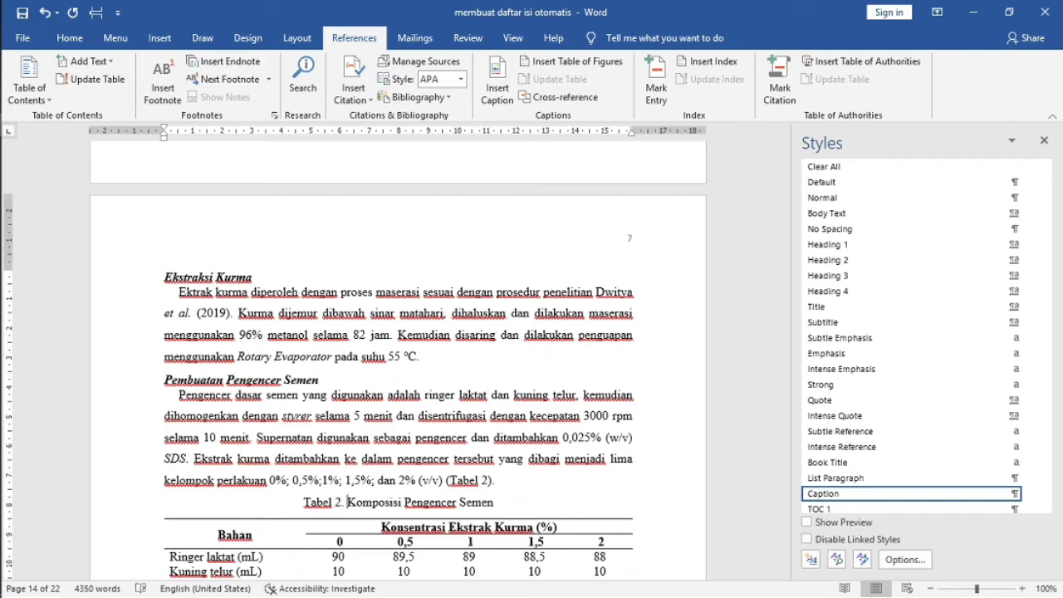
# - Delete the manually typed label "Tabel 3." in front of the "Karakteristik semen segar ayam pelung" table title
pyautogui.press('pagedown')
pyautogui.press('pagedown')
pyautogui.press('pagedown')
pyautogui.press('pagedown')
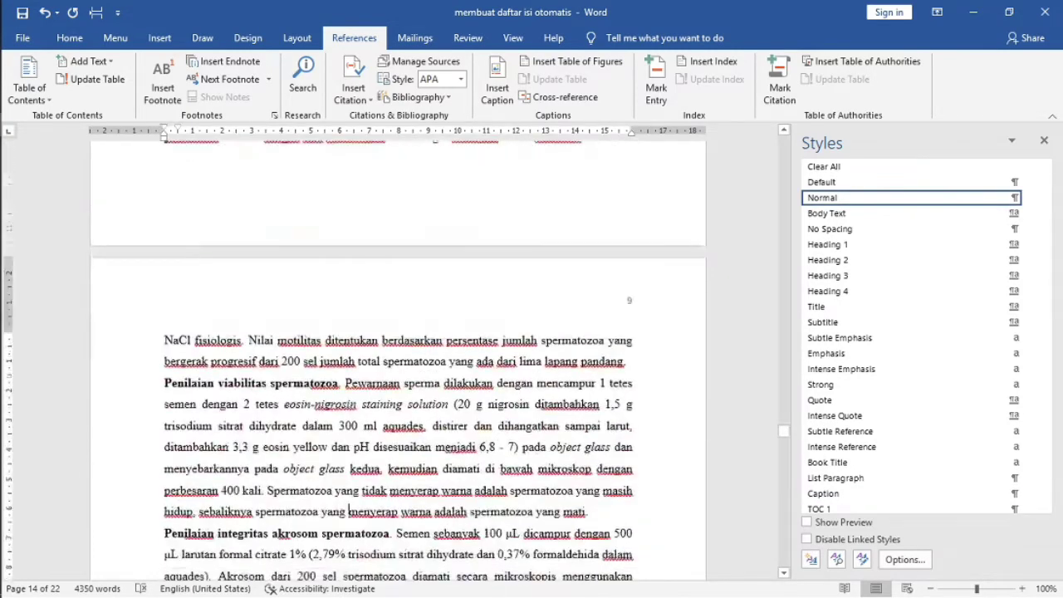
pyautogui.press('pagedown')
pyautogui.press('pagedown')
pyautogui.press('pagedown')
pyautogui.press('pagedown')
pyautogui.press('pagedown')
pyautogui.press('pagedown')
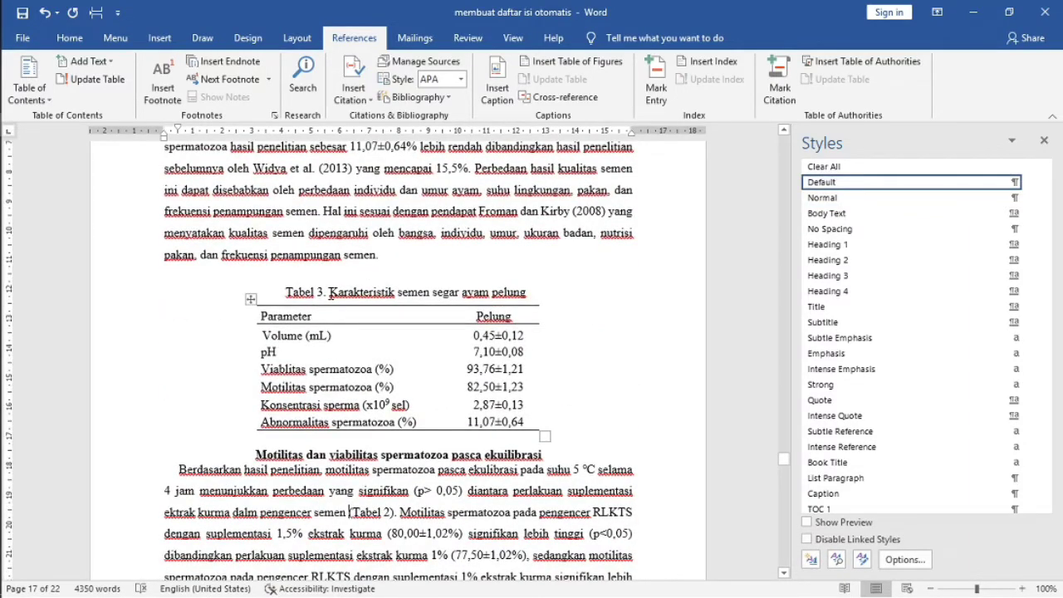
pyautogui.moveTo(330, 296); pyautogui.dragTo(302, 300)
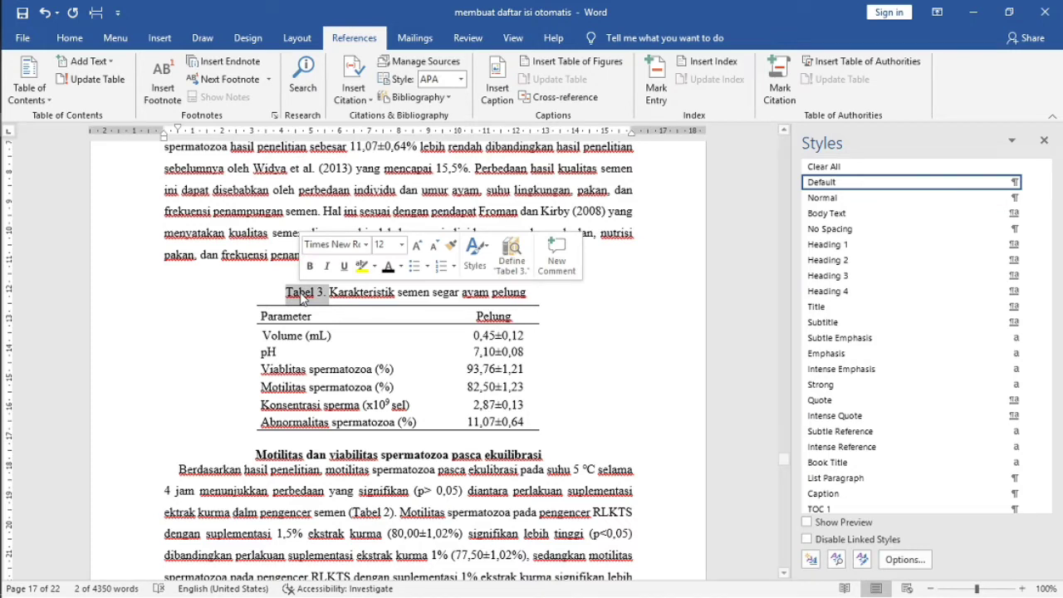
pyautogui.press('Delete')
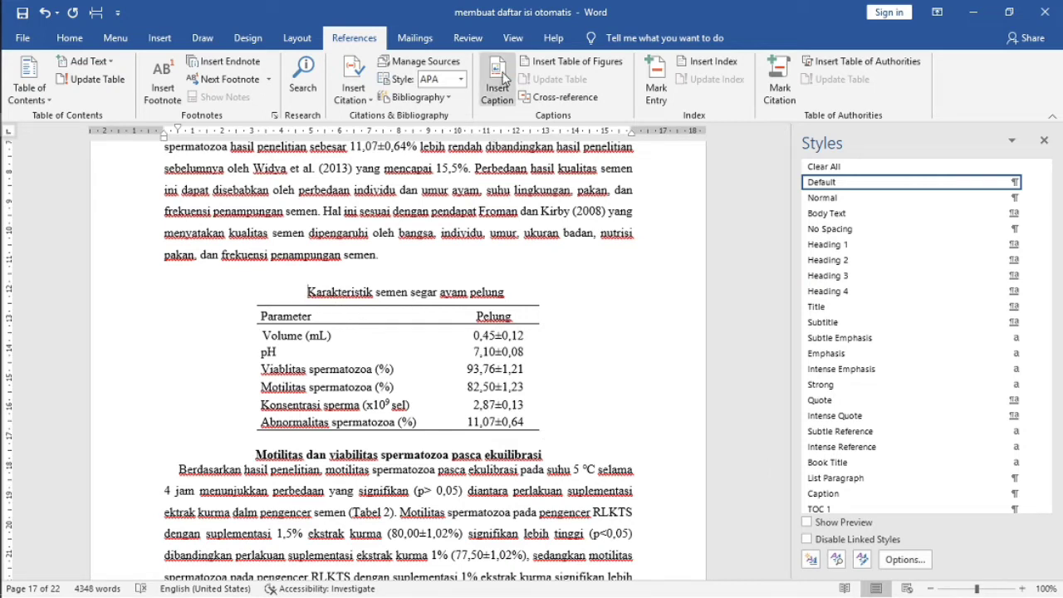
# - Insert an automatic caption with the label Tabel before "Karakteristik semen segar ayam pelung" and add a period after its number
pyautogui.click(503, 79)
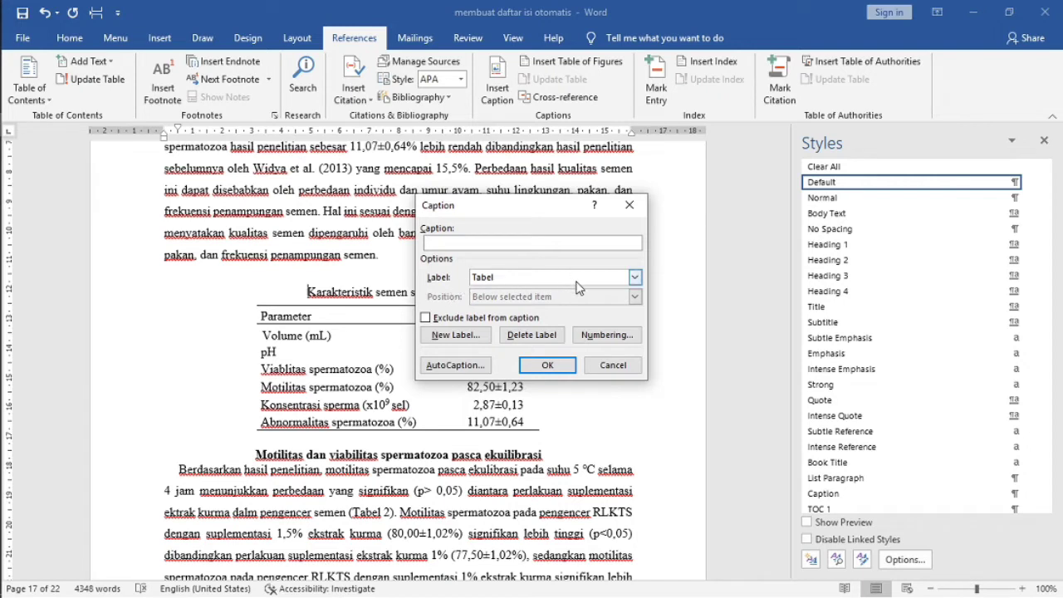
pyautogui.click(547, 365)
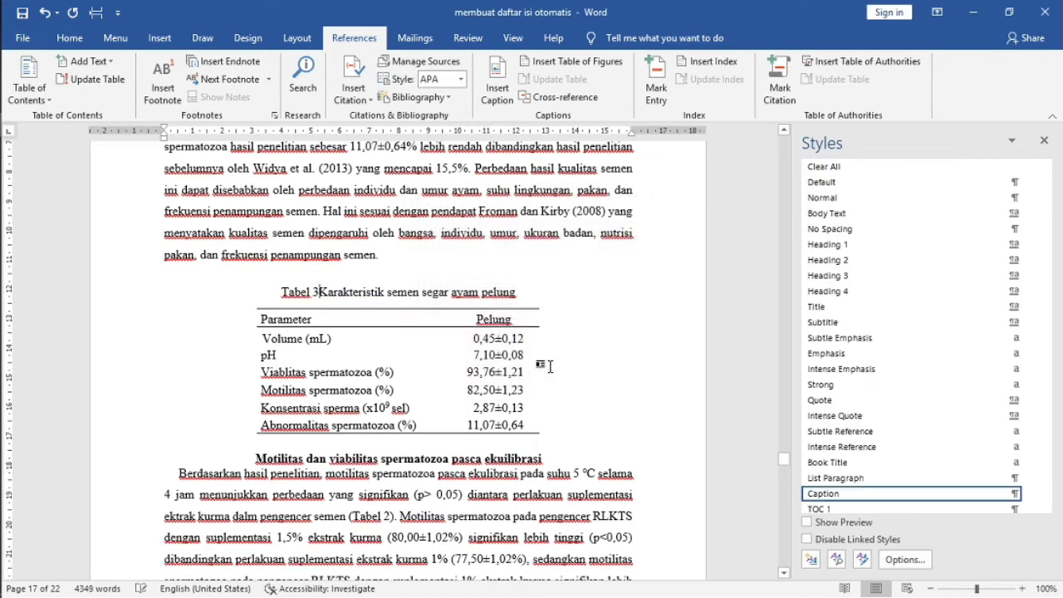
pyautogui.write('.')
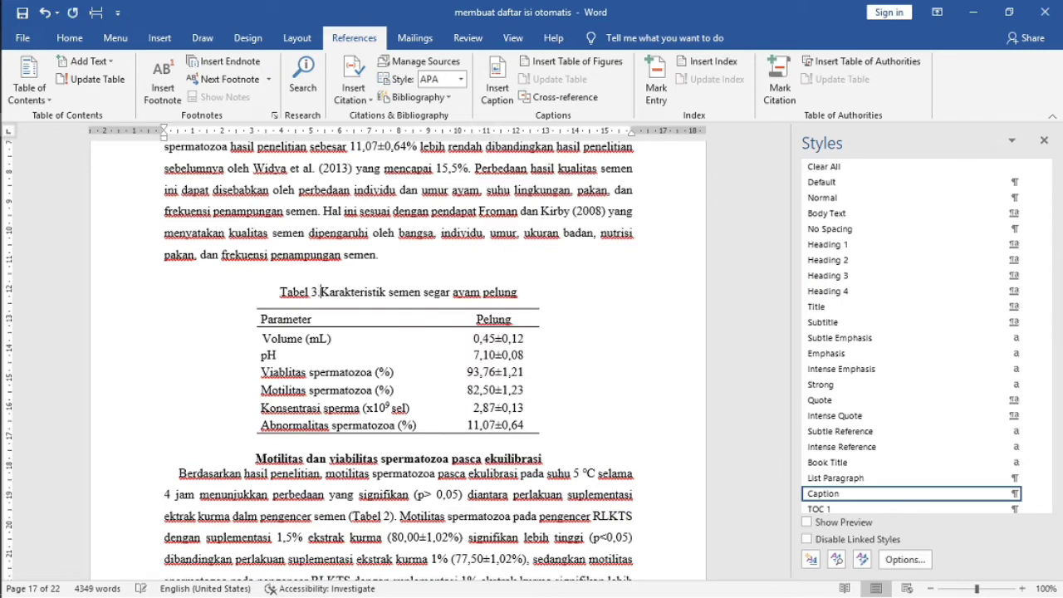
# - Delete the manually typed label "Tabel 4." in front of the "Motilitas dan viabilitas spermatozoa ayam pelung pasca ekuilibrasi" table title
pyautogui.scroll(-5, 322, 472)
pyautogui.click(322, 472)
pyautogui.scroll(-2, 332, 452)
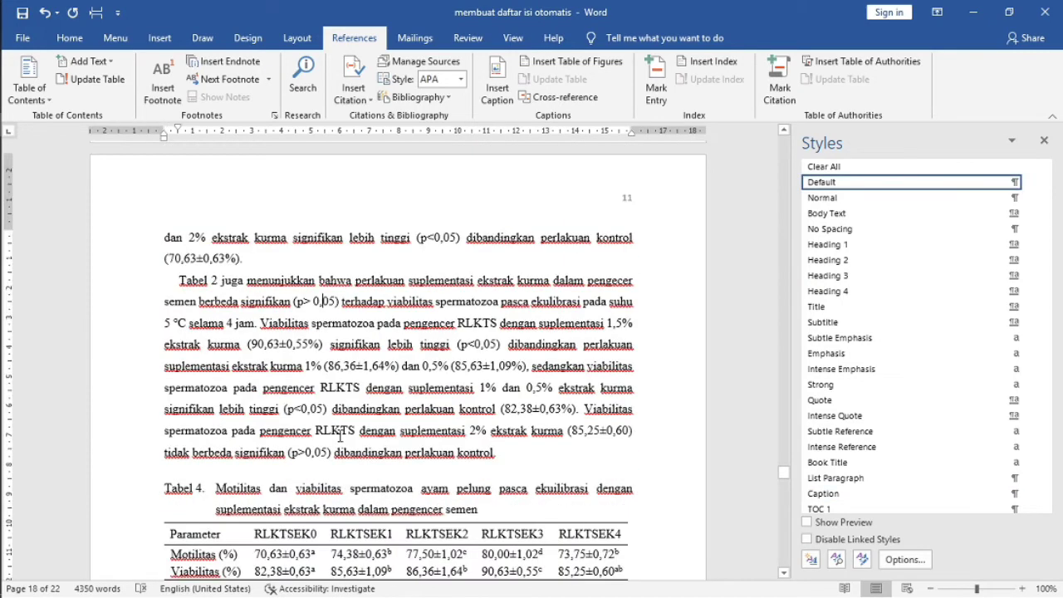
pyautogui.click(207, 489)
pyautogui.write('.')
pyautogui.moveTo(207, 488); pyautogui.dragTo(158, 492)
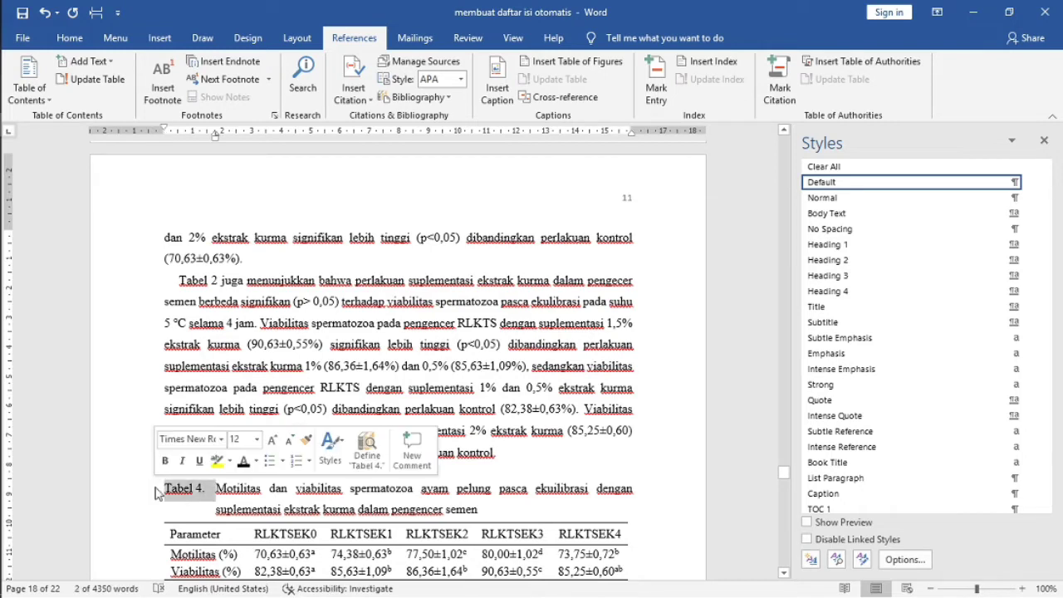
pyautogui.press('Delete')
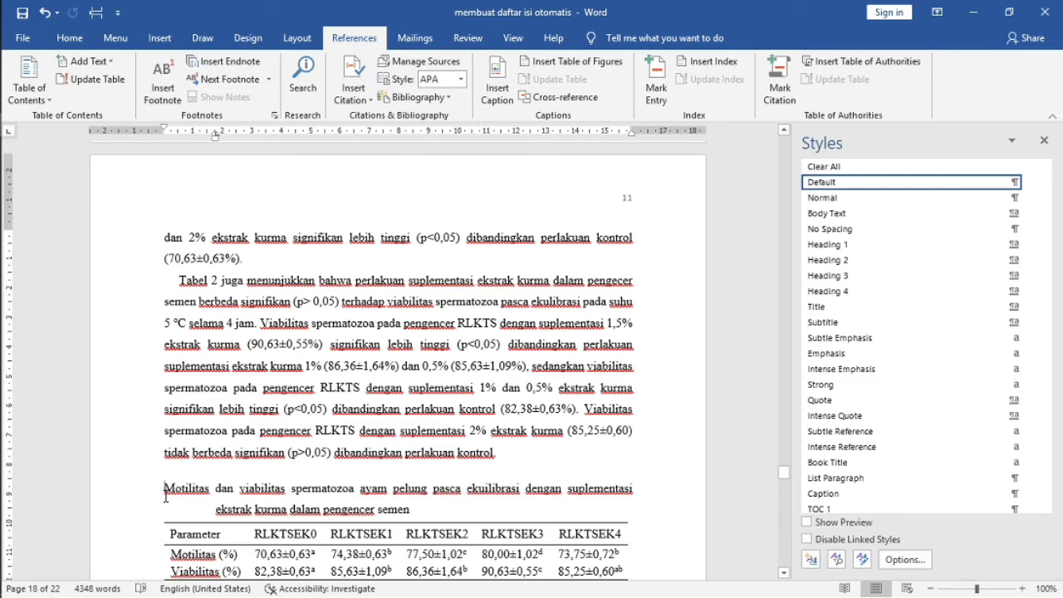
# - Insert an automatic caption with the label Tabel before the "Motilitas dan viabilitas spermatozoa" title and add a period after its number
pyautogui.click(498, 88)
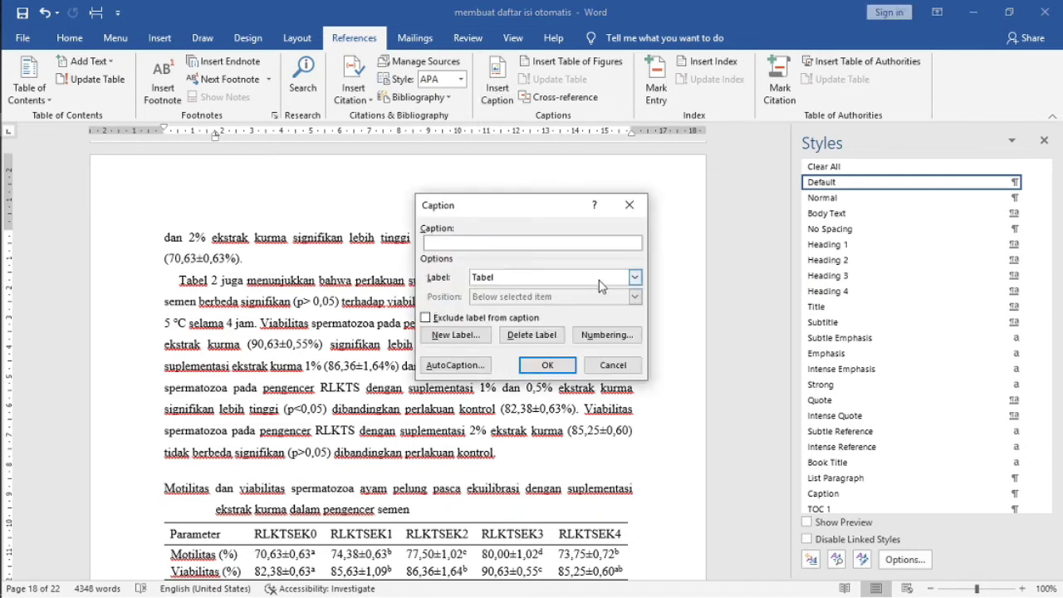
pyautogui.click(545, 366)
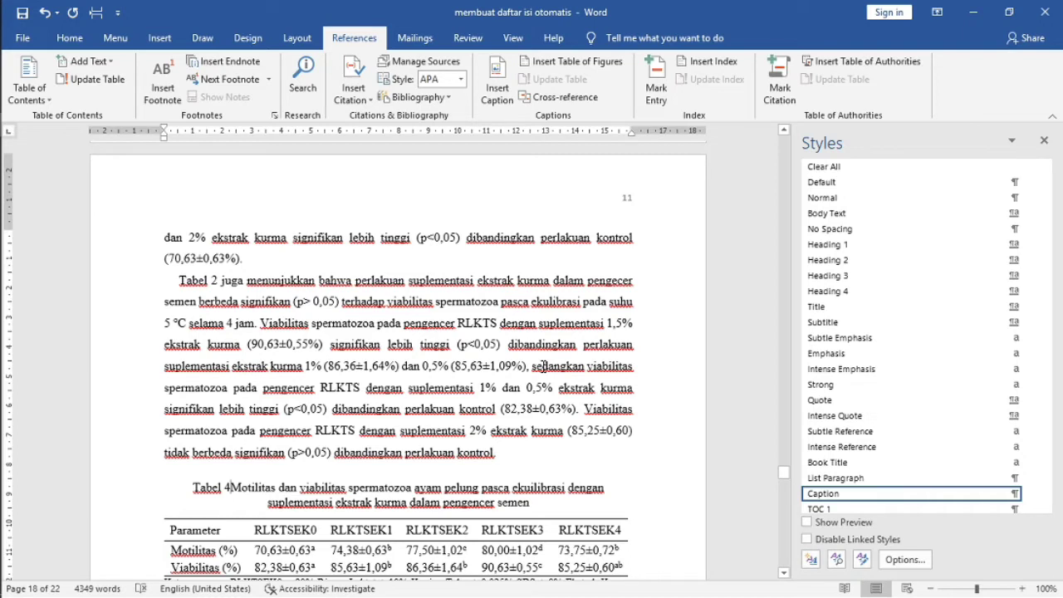
pyautogui.write('.')
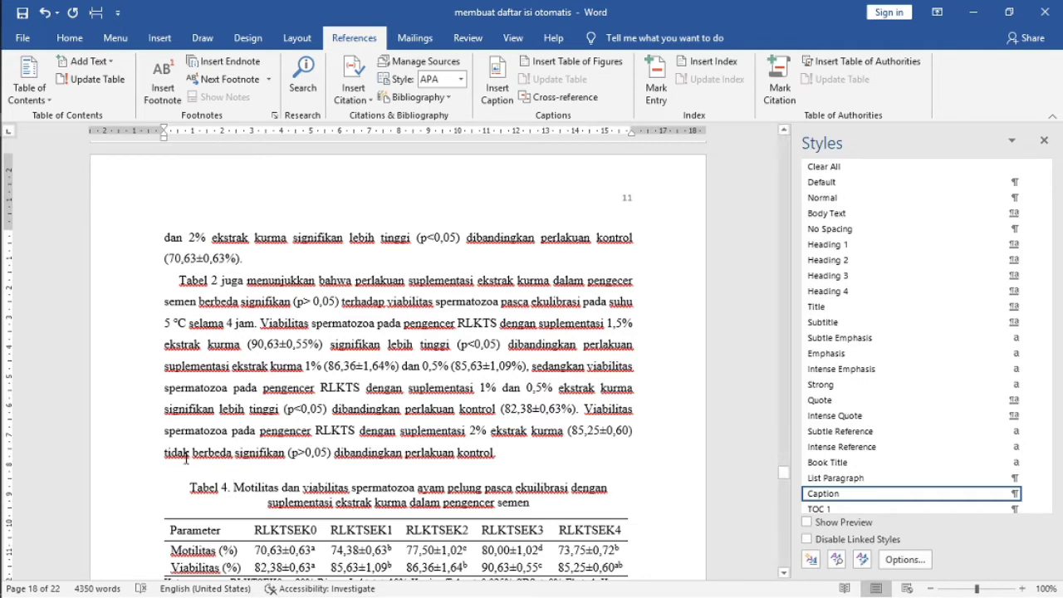
# - Justify the two-line Tabel 4 caption about motility and viability of spermatozoa
pyautogui.click(278, 488)
pyautogui.click(70, 39)
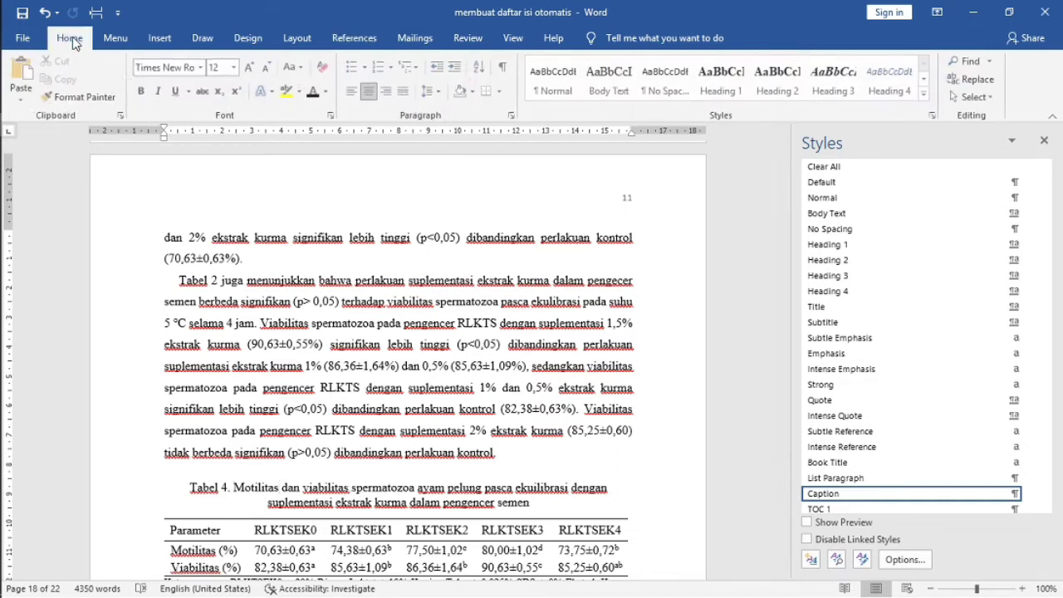
pyautogui.click(406, 98)
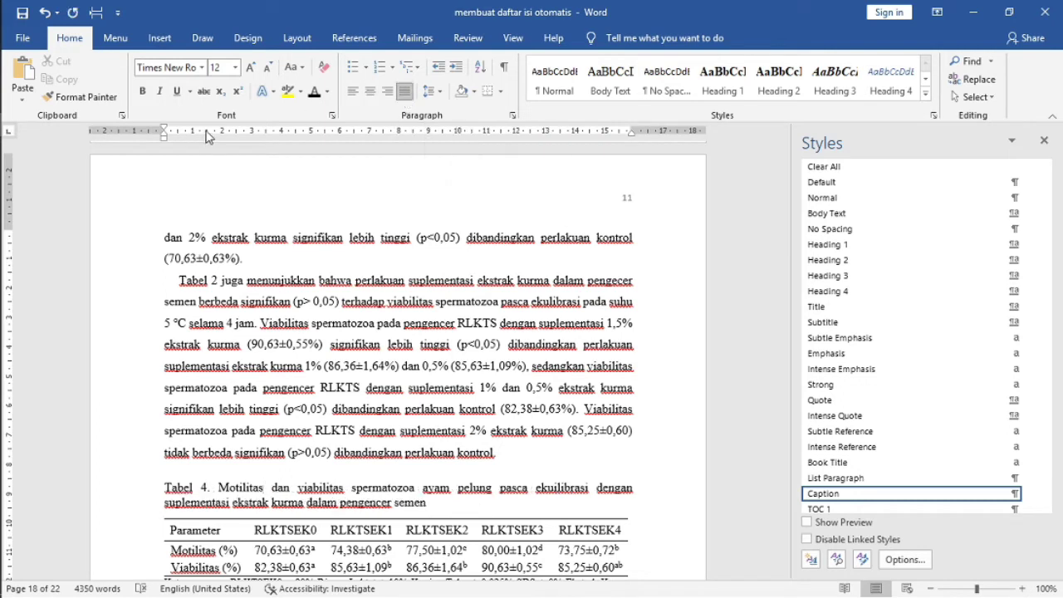
# - Give the Tabel 4 caption a hanging indent of about 1.75 cm and replace the space after its number with a tab
pyautogui.moveTo(164, 136); pyautogui.dragTo(216, 137)
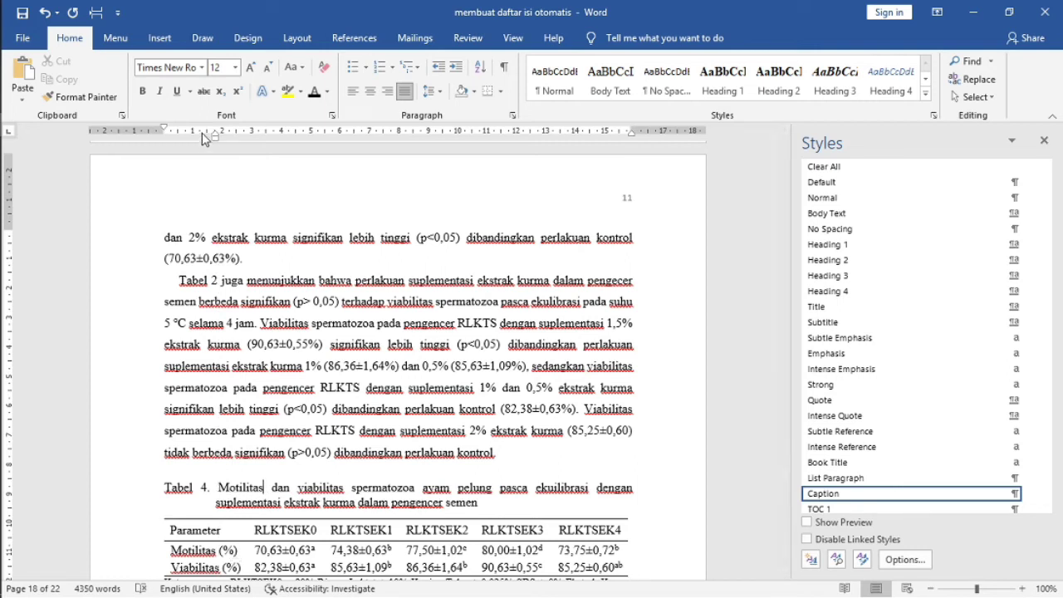
pyautogui.moveTo(200, 139); pyautogui.dragTo(213, 139)
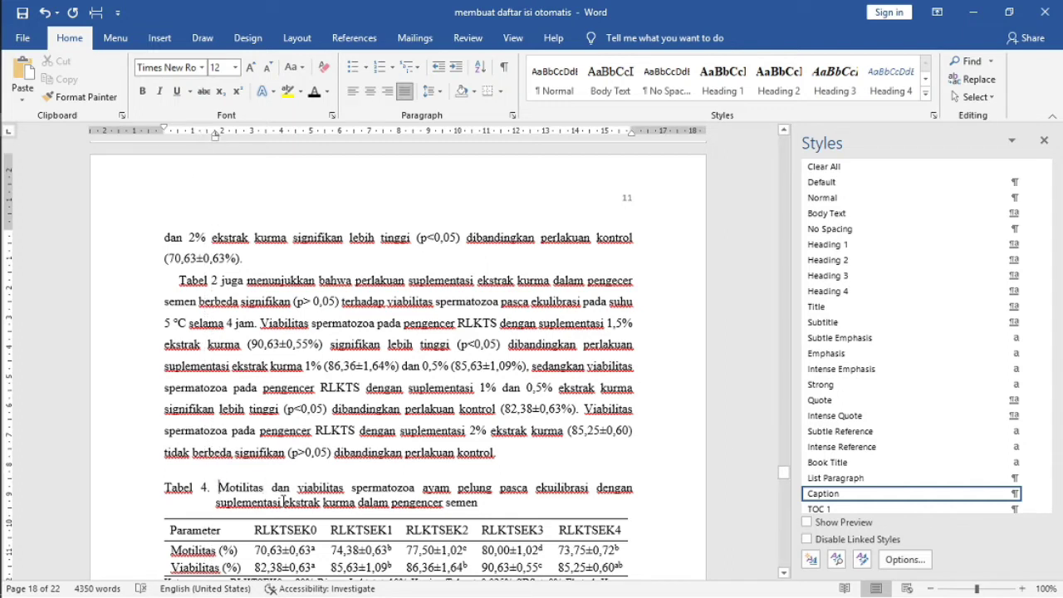
pyautogui.press('BackSpace')
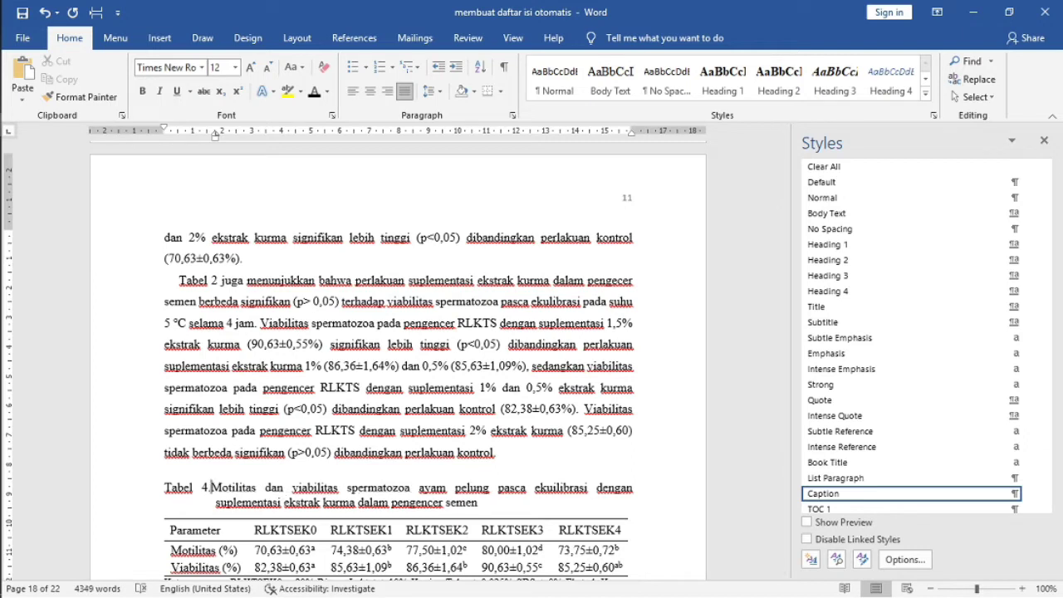
pyautogui.press('Tab')
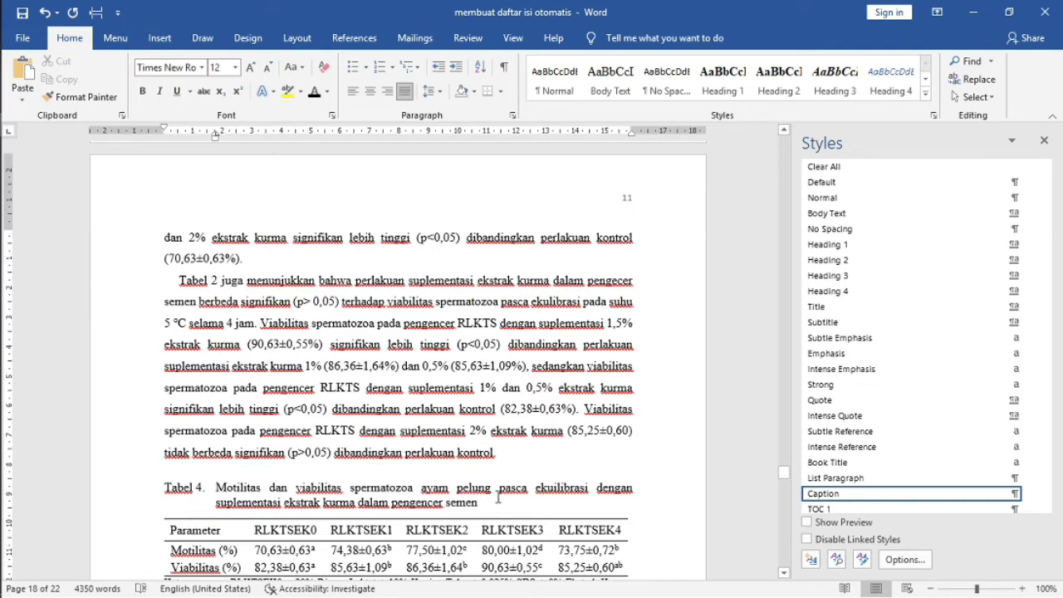
# - Delete the manually typed label "Gambar 3." in front of the "Kurma Ajwa" picture title
pyautogui.press('pagedown')
pyautogui.press('pagedown')
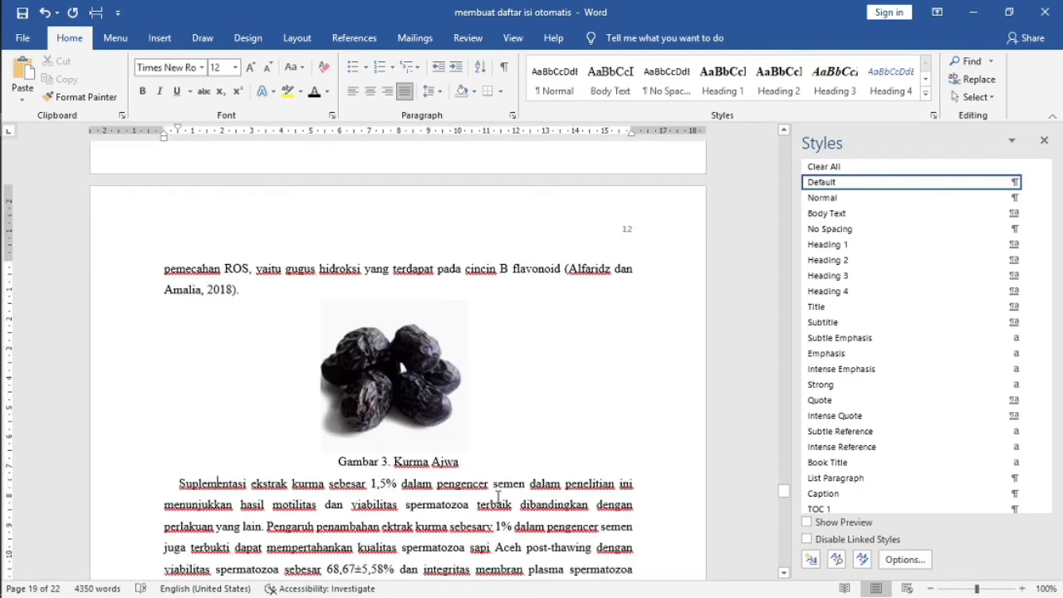
pyautogui.moveTo(394, 460); pyautogui.dragTo(352, 462)
pyautogui.press('Delete')
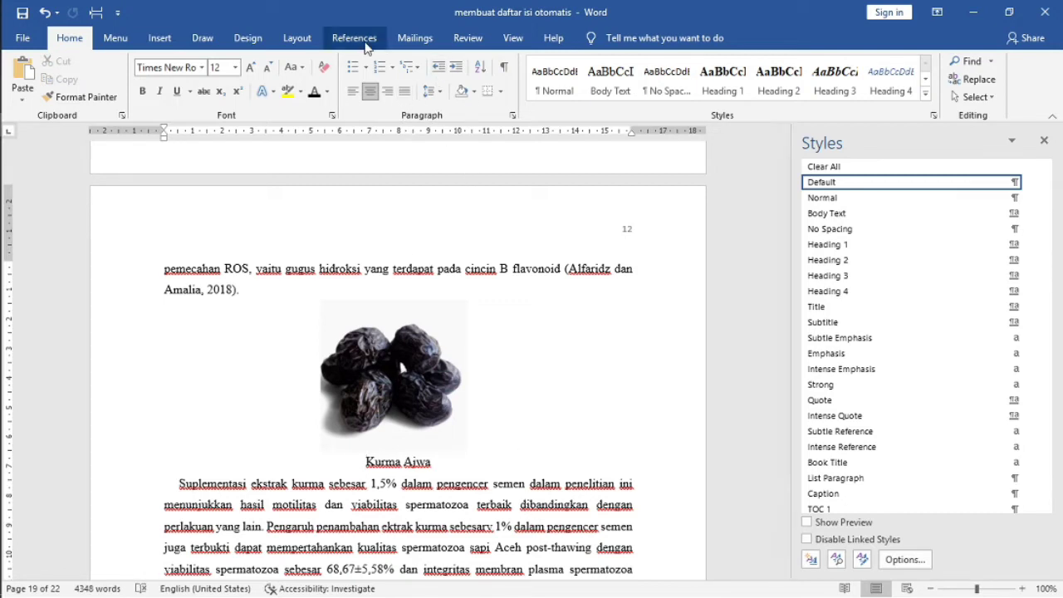
# - Insert an automatic caption with the label Gambar before "Kurma Ajwa" and add a period after its number
pyautogui.click(364, 41)
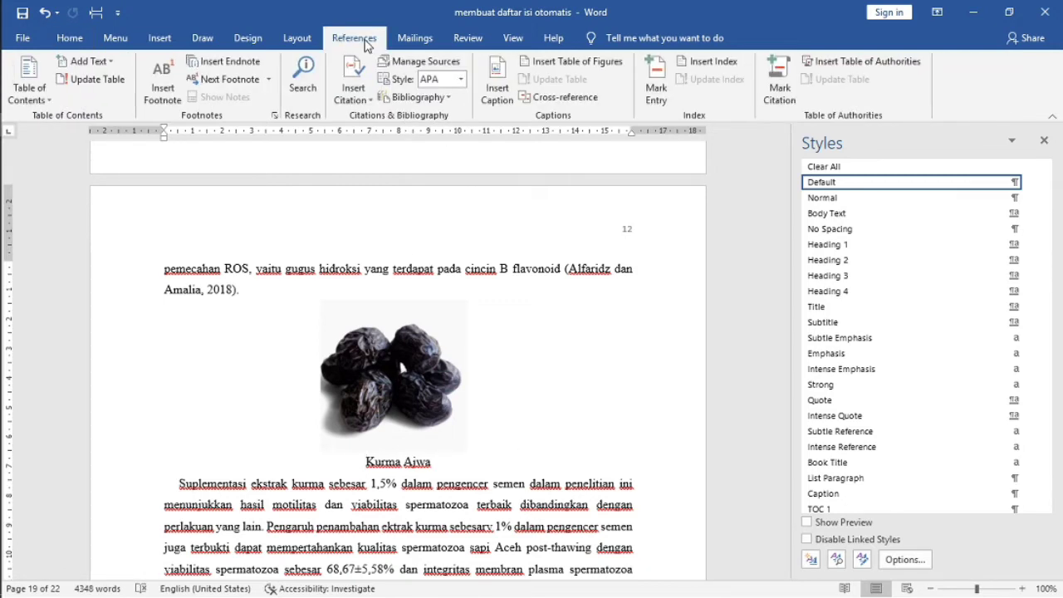
pyautogui.click(498, 93)
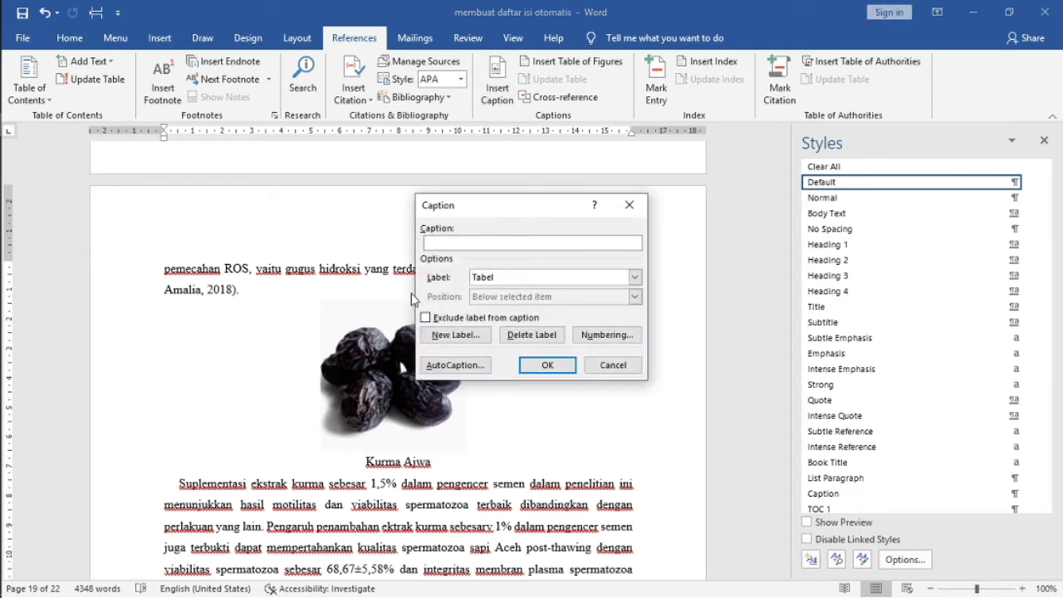
pyautogui.click(634, 277)
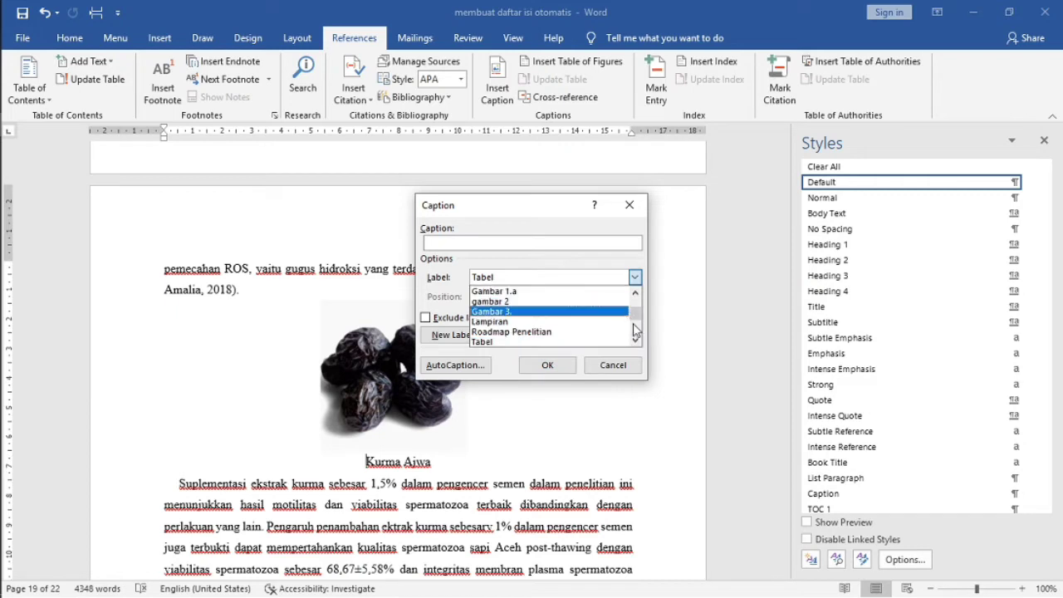
pyautogui.click(635, 295)
pyautogui.click(635, 295)
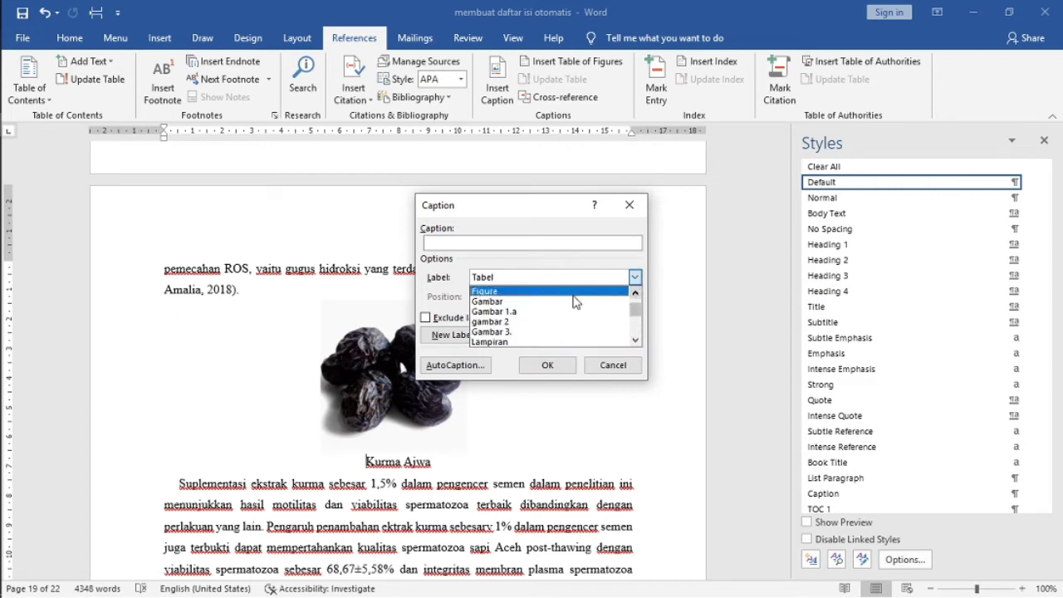
pyautogui.click(548, 301)
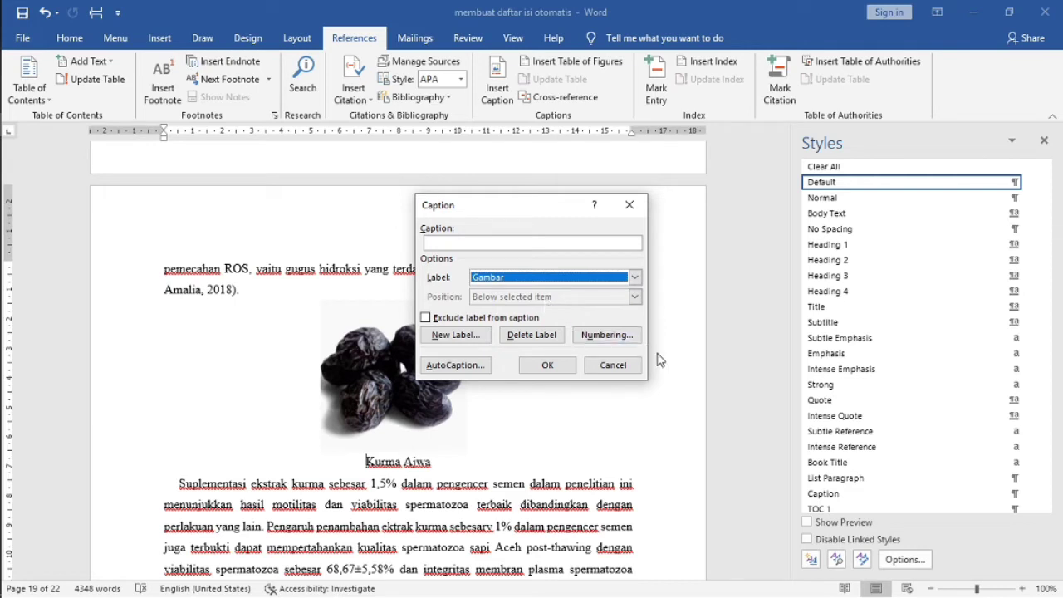
pyautogui.click(547, 365)
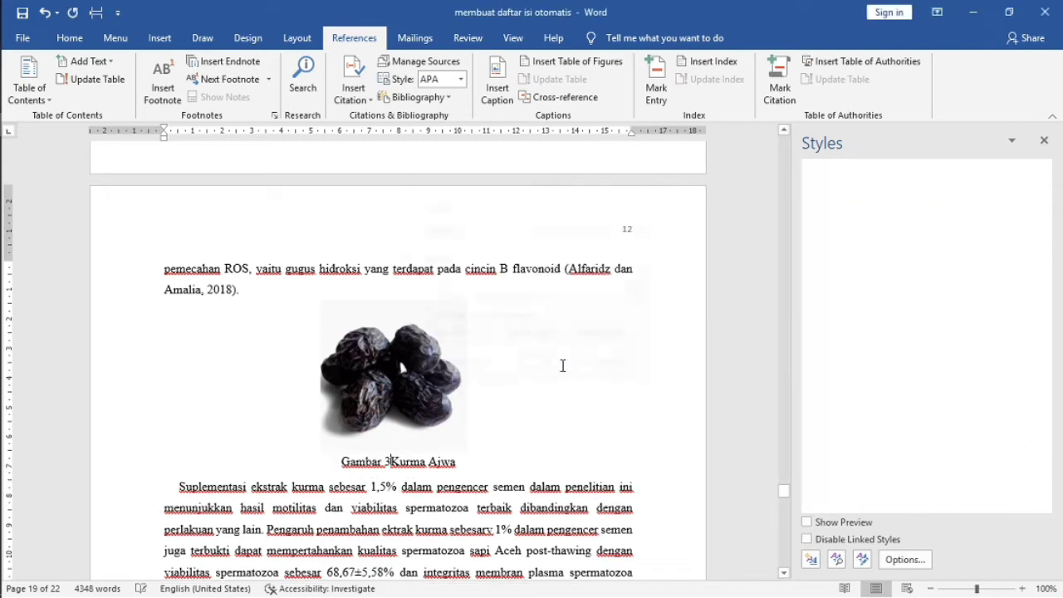
pyautogui.write('.')
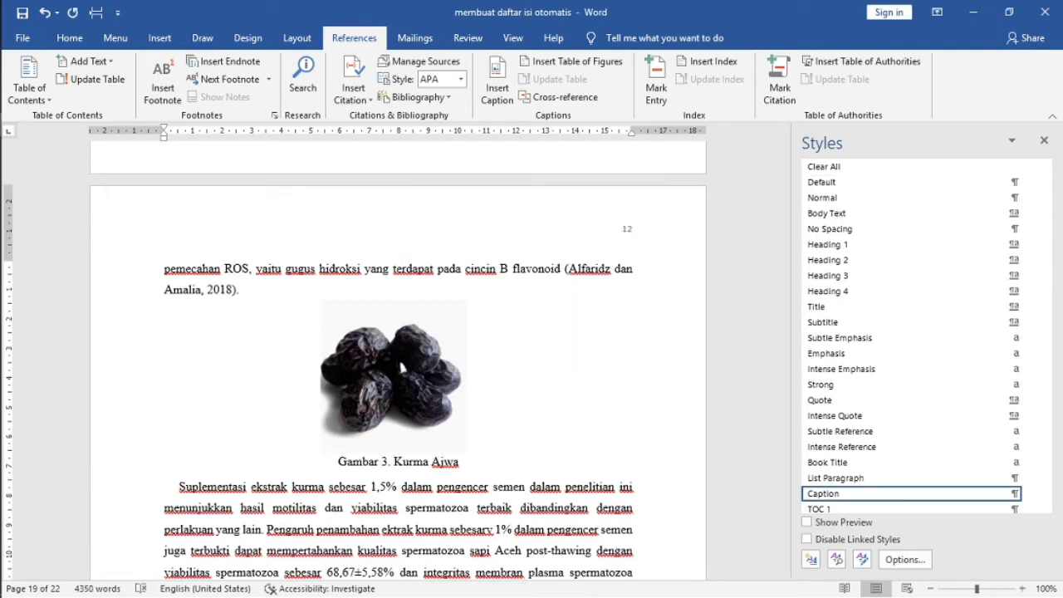
# - Check the remaining pages up to the DAFTAR PUSTAKA section for further manually labelled figures and tables
pyautogui.press('pagedown')
pyautogui.press('pagedown')
pyautogui.press('pagedown')
pyautogui.press('pagedown')
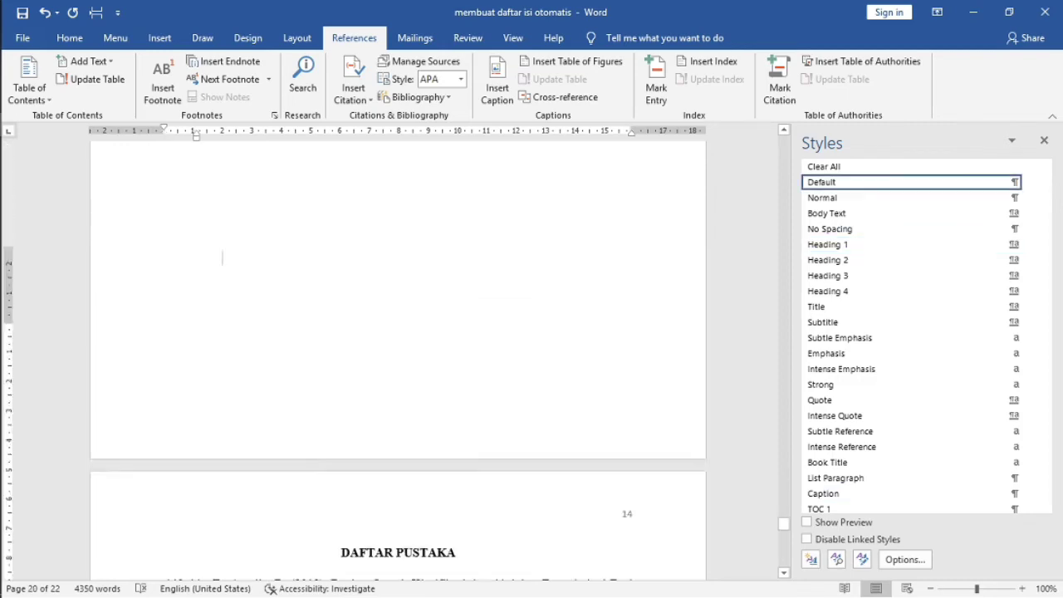
pyautogui.press('pagedown')
pyautogui.press('pageup')
pyautogui.press('pageup')
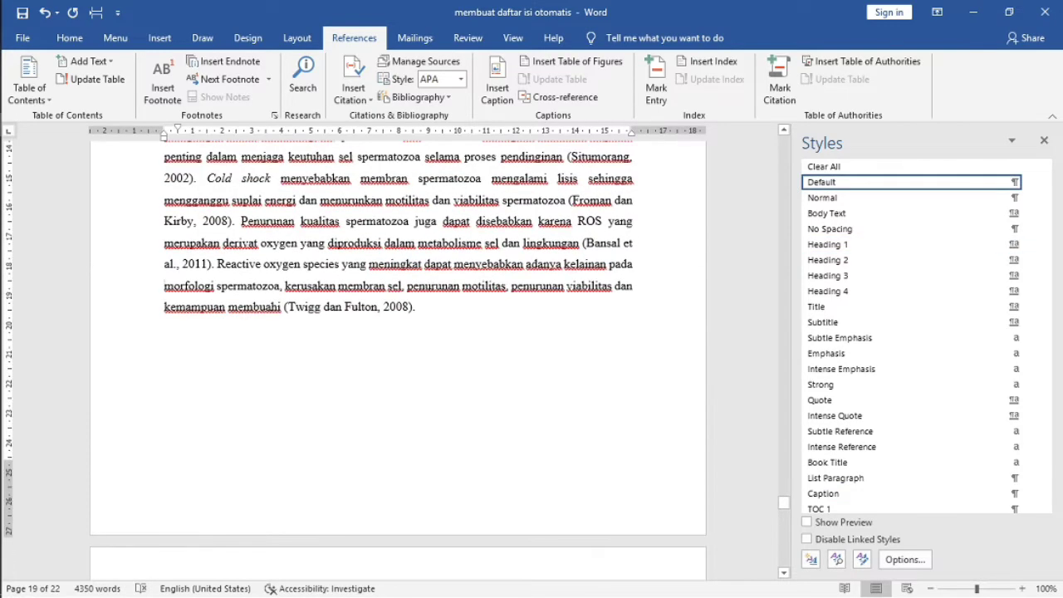
pyautogui.press('pagedown')
pyautogui.press('pagedown')
# - Go back through the report to the end of the table of contents in the front matter
pyautogui.press('pageup')
pyautogui.press('pageup')
pyautogui.press('pageup')
pyautogui.press('pageup')
pyautogui.press('pageup')
pyautogui.press('pageup')
pyautogui.press('pageup')
pyautogui.press('pageup')
pyautogui.press('pageup')
pyautogui.press('pageup')
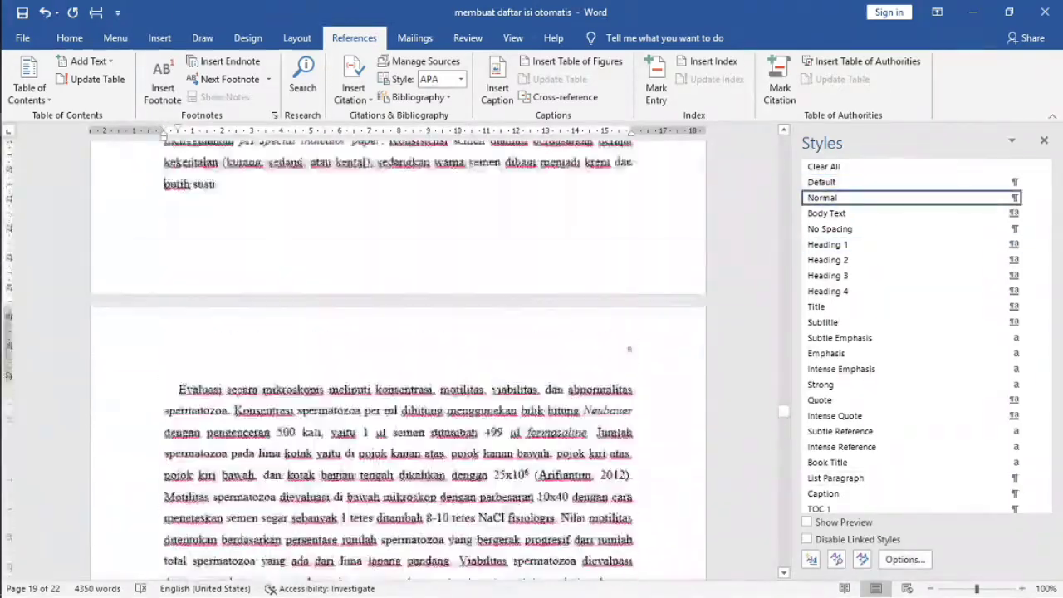
pyautogui.press('pageup')
pyautogui.press('pageup')
pyautogui.press('pageup')
pyautogui.press('pageup')
pyautogui.press('pageup')
pyautogui.press('pageup')
pyautogui.press('pageup')
pyautogui.press('pageup')
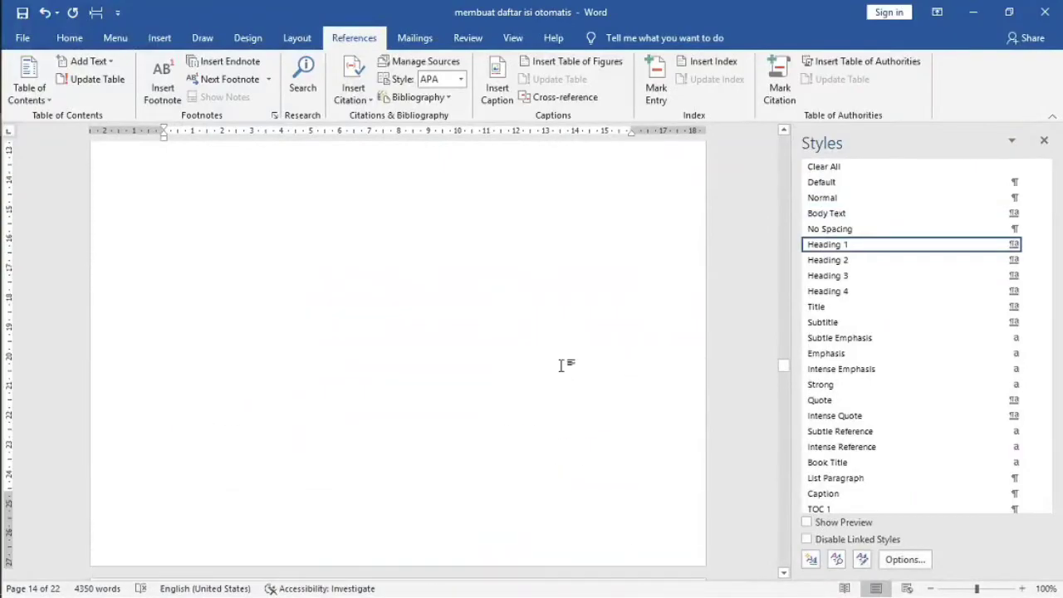
pyautogui.press('pageup')
pyautogui.press('pageup')
pyautogui.press('pageup')
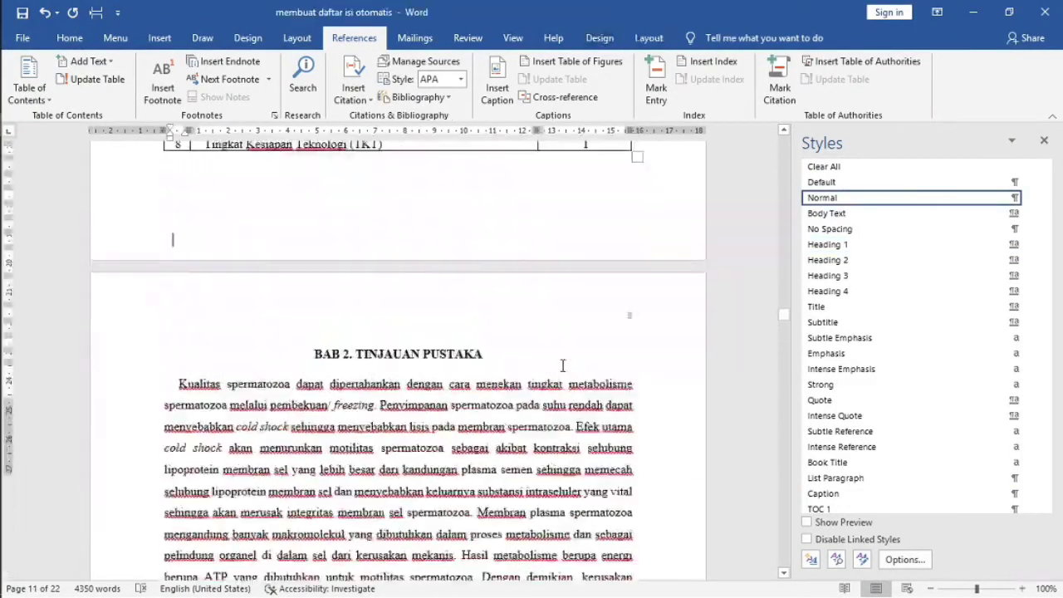
pyautogui.press('pageup')
pyautogui.press('pageup')
pyautogui.press('pageup')
pyautogui.press('pageup')
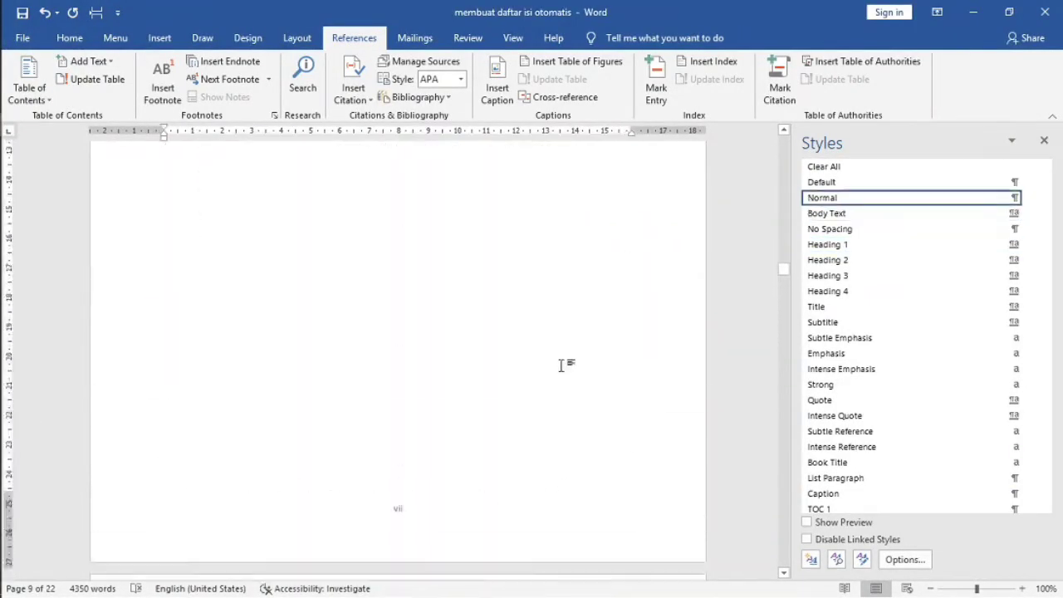
pyautogui.press('pageup')
pyautogui.press('pageup')
pyautogui.press('pageup')
pyautogui.press('pageup')
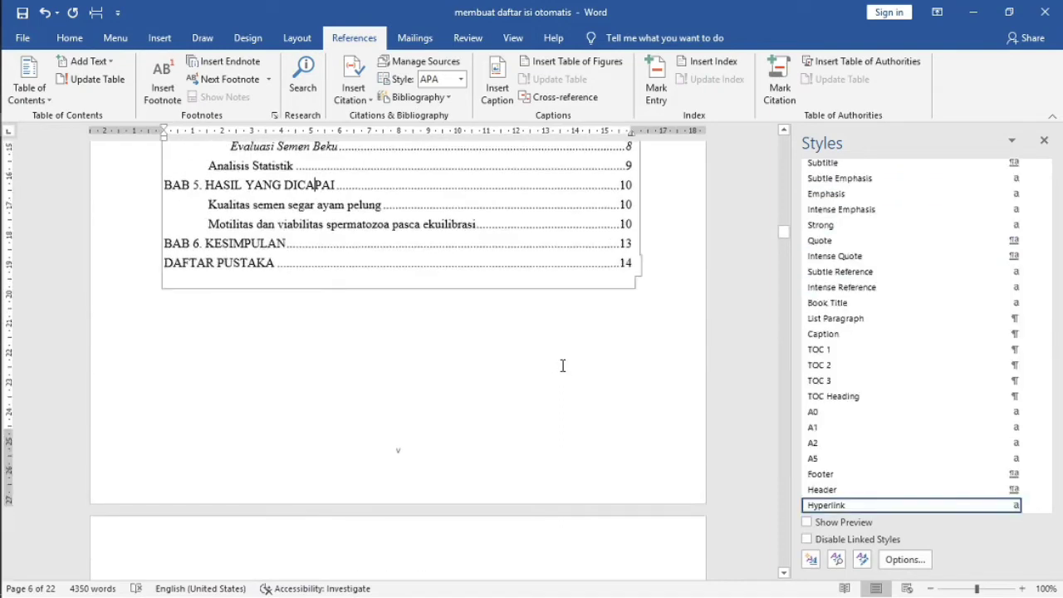
# - Start a new empty line below the DAFTAR TABEL heading on the page after the table of contents
pyautogui.press('pagedown')
pyautogui.click(449, 237)
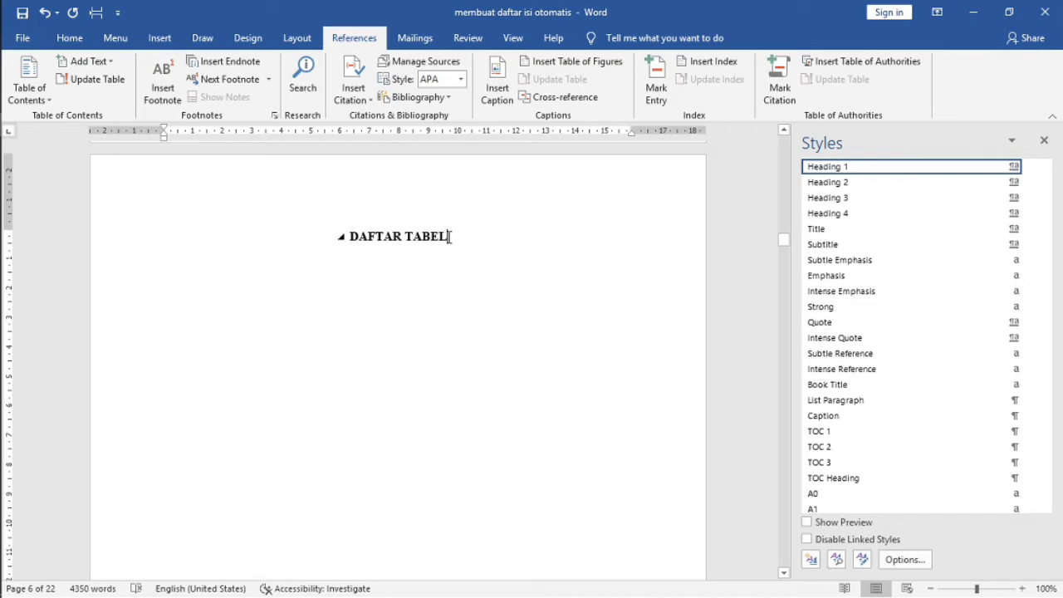
pyautogui.press('Return')
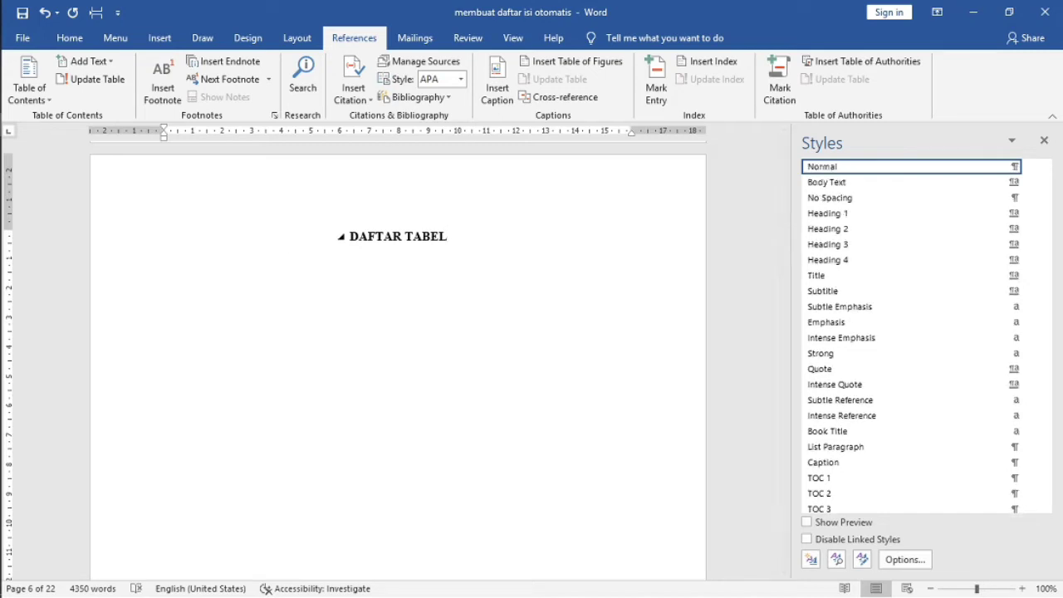
pyautogui.press('Return')
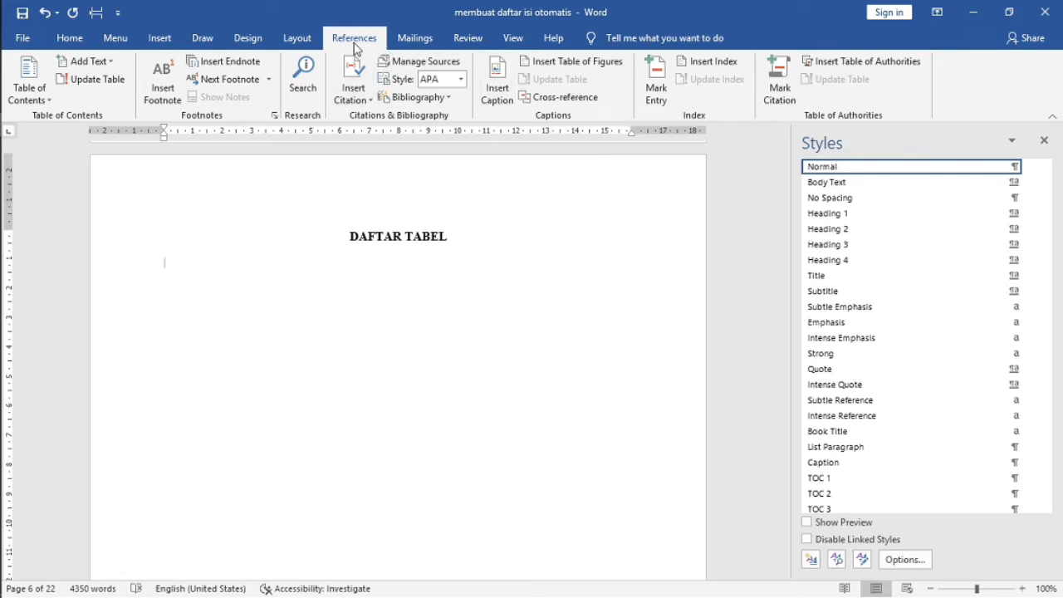
# - Insert an automatic table of figures below the DAFTAR TABEL heading, using the caption label Tabel
pyautogui.click(602, 70)
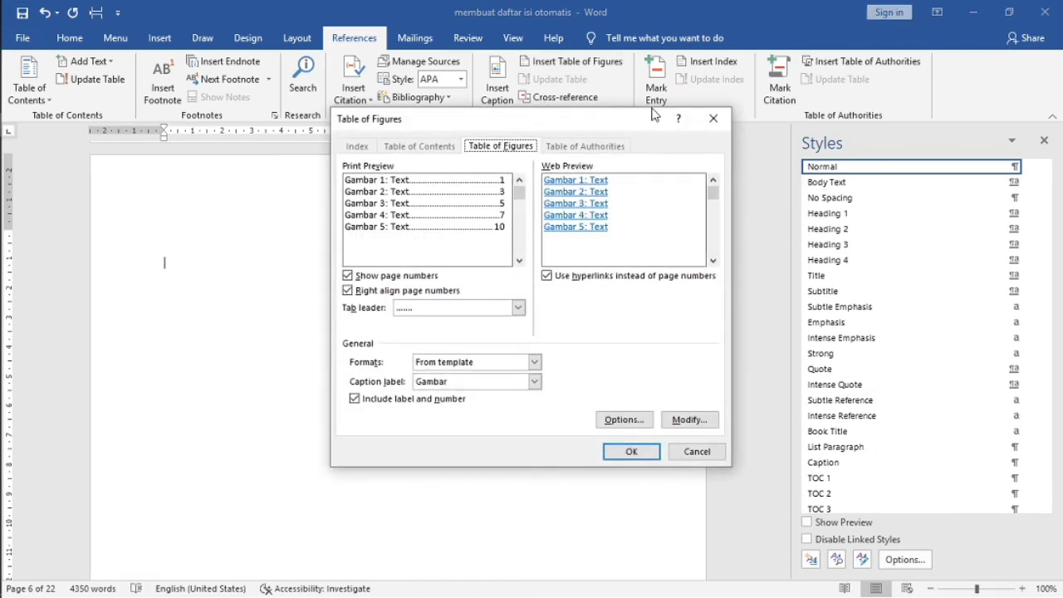
pyautogui.moveTo(637, 123); pyautogui.dragTo(803, 194)
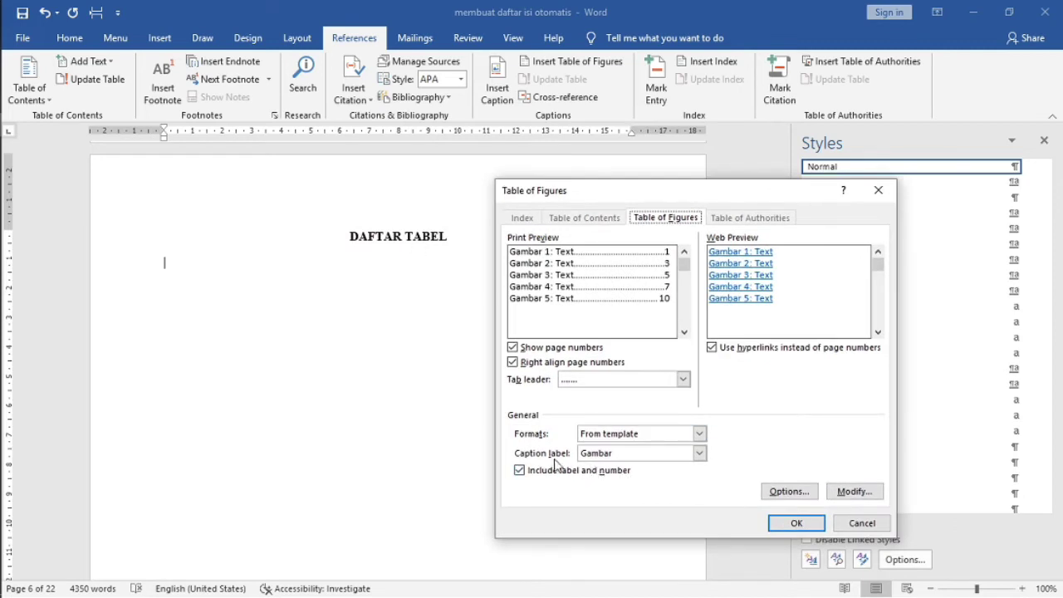
pyautogui.click(699, 453)
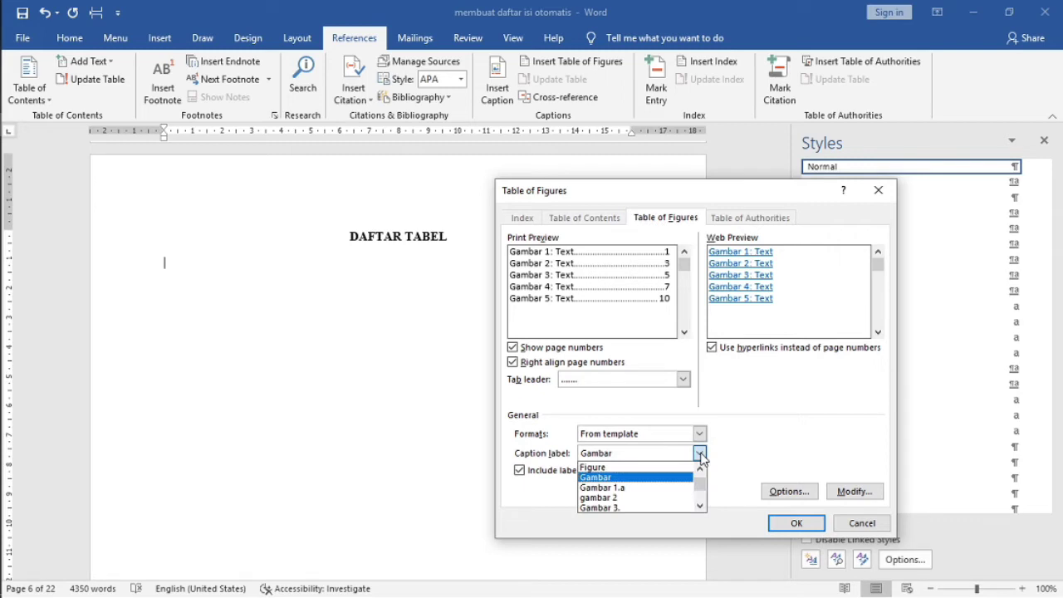
pyautogui.click(700, 506)
pyautogui.click(700, 506)
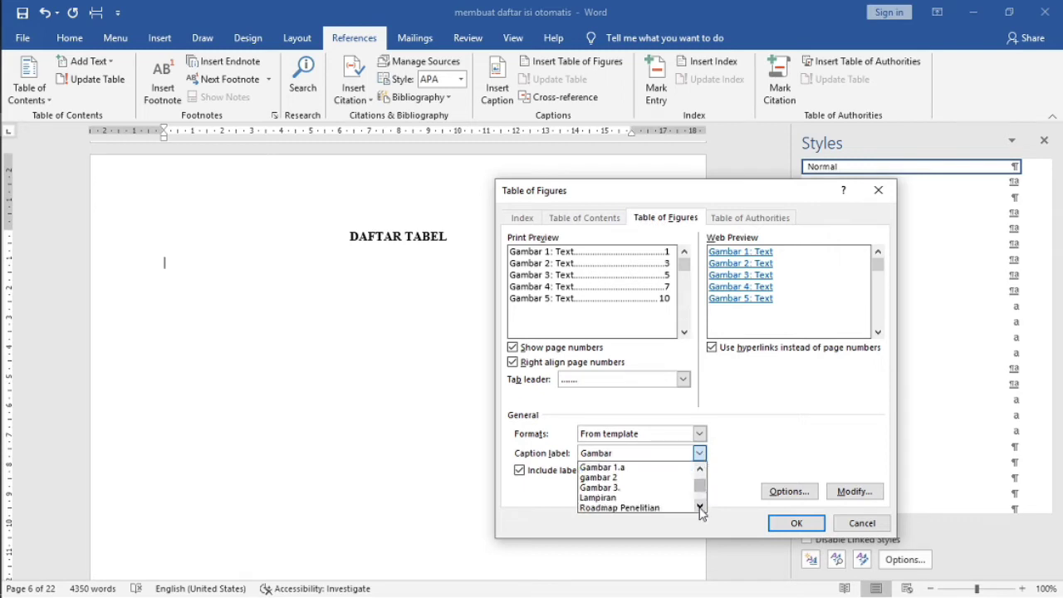
pyautogui.click(699, 506)
pyautogui.click(700, 507)
pyautogui.click(617, 498)
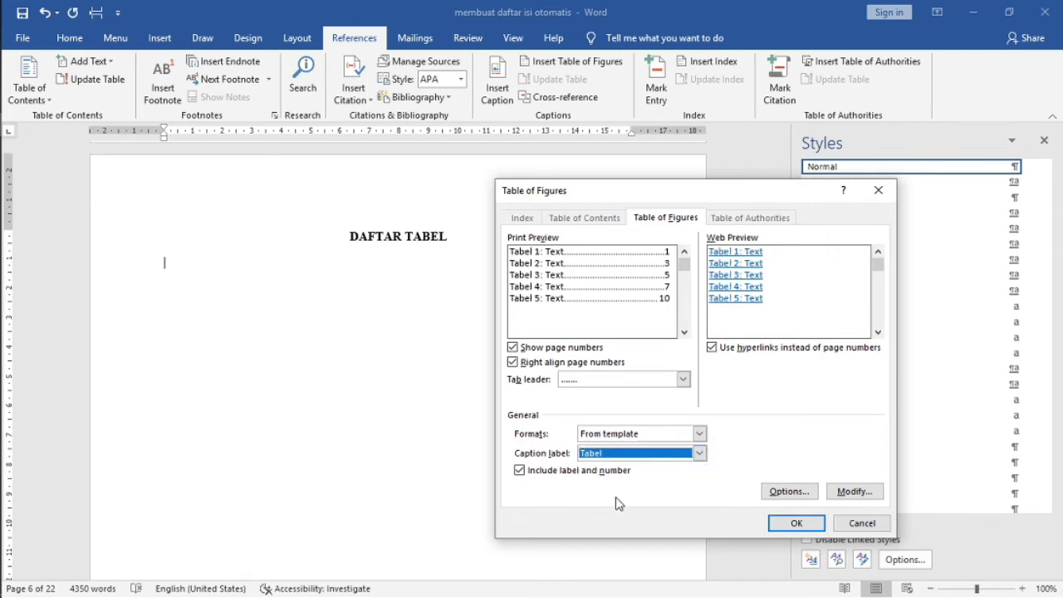
pyautogui.click(796, 523)
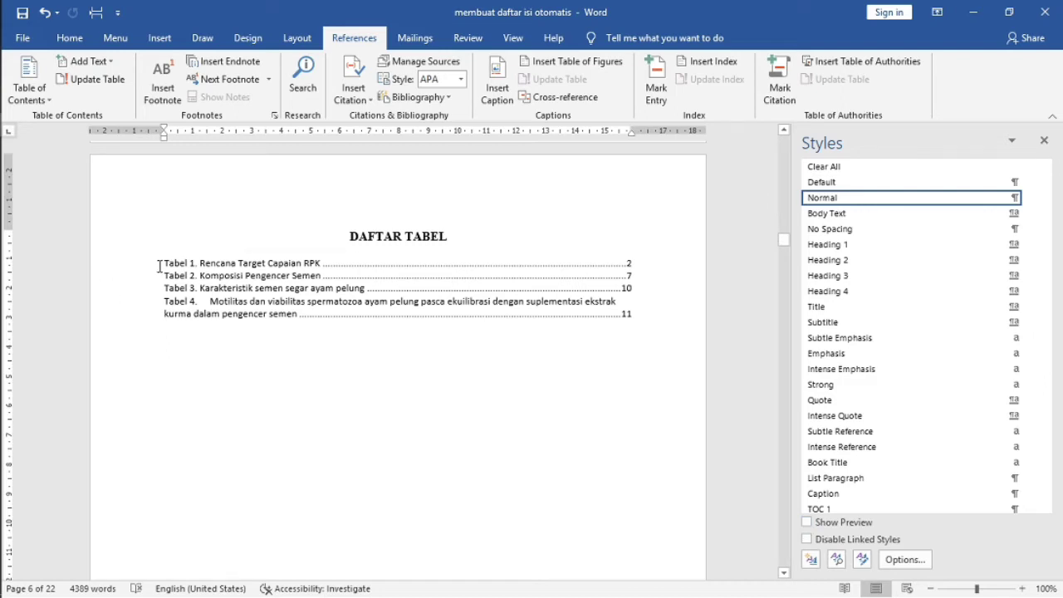
# - Format all entries in the list of tables as Times New Roman, size 12
pyautogui.moveTo(159, 264); pyautogui.dragTo(553, 320)
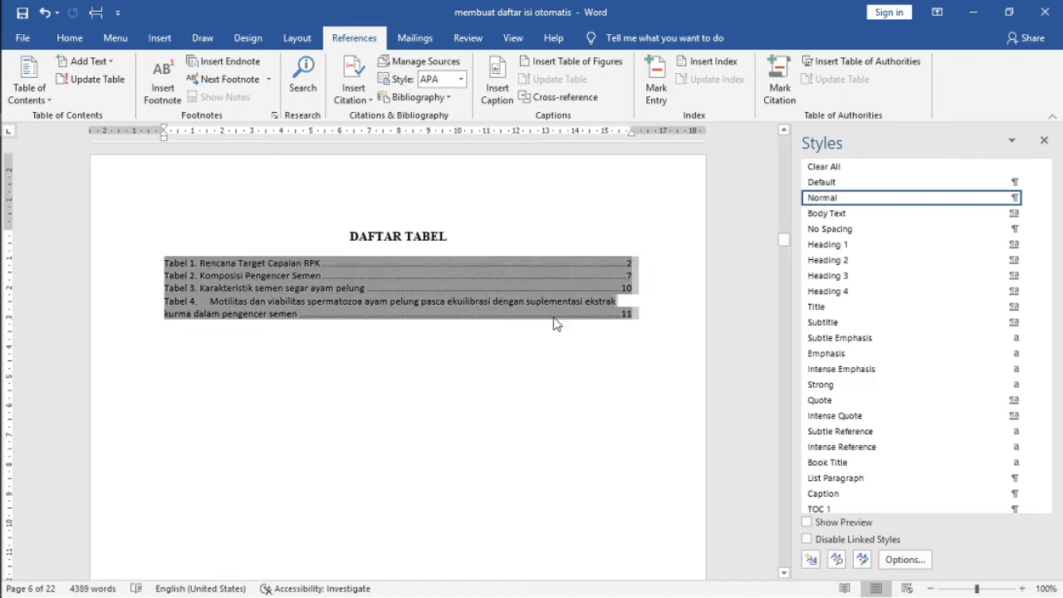
pyautogui.click(68, 39)
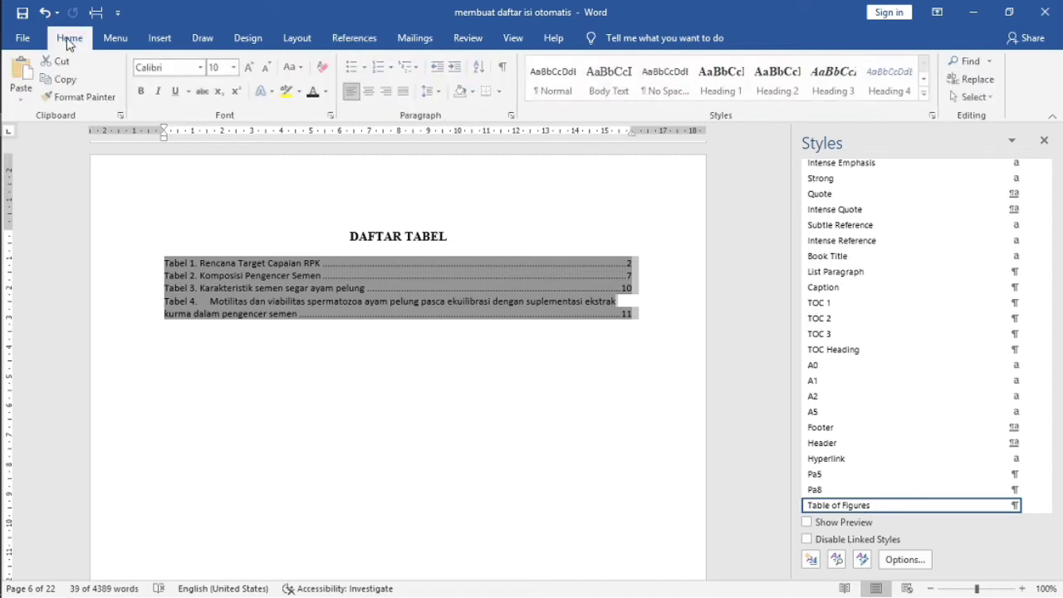
pyautogui.click(200, 69)
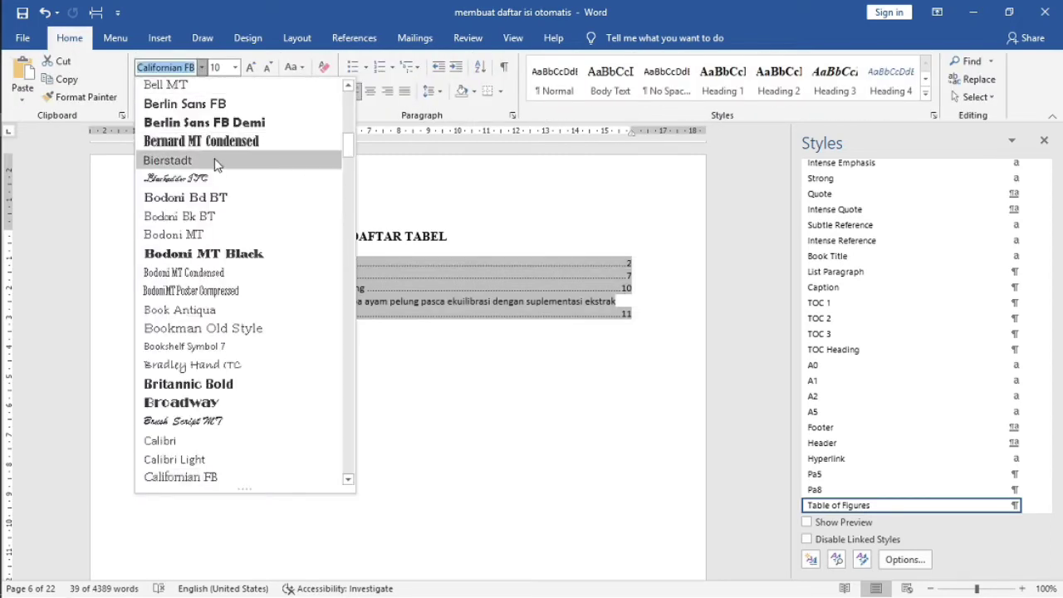
pyautogui.write('Times New Ro')
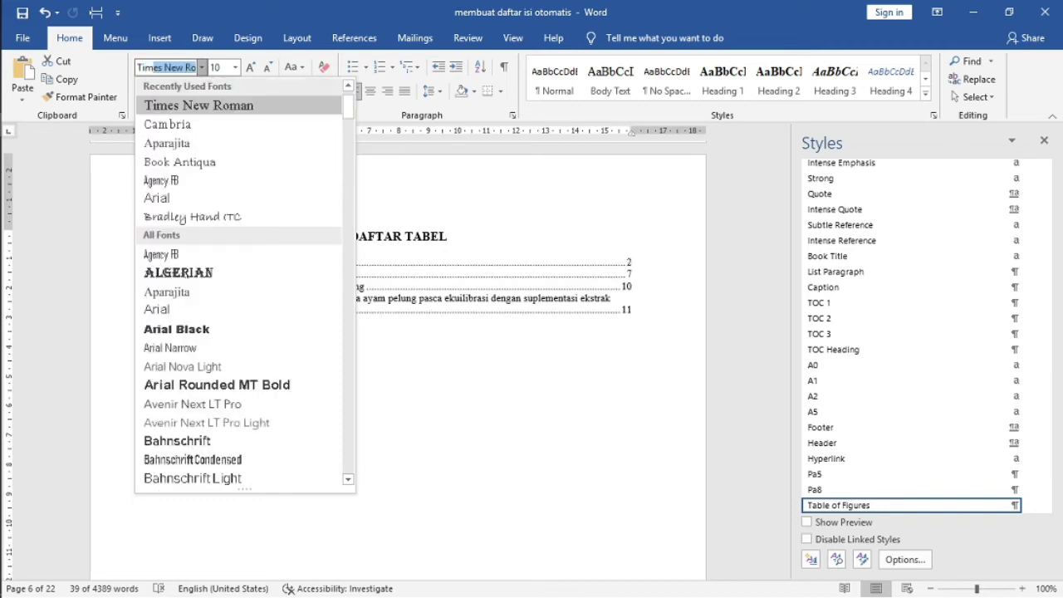
pyautogui.click(235, 107)
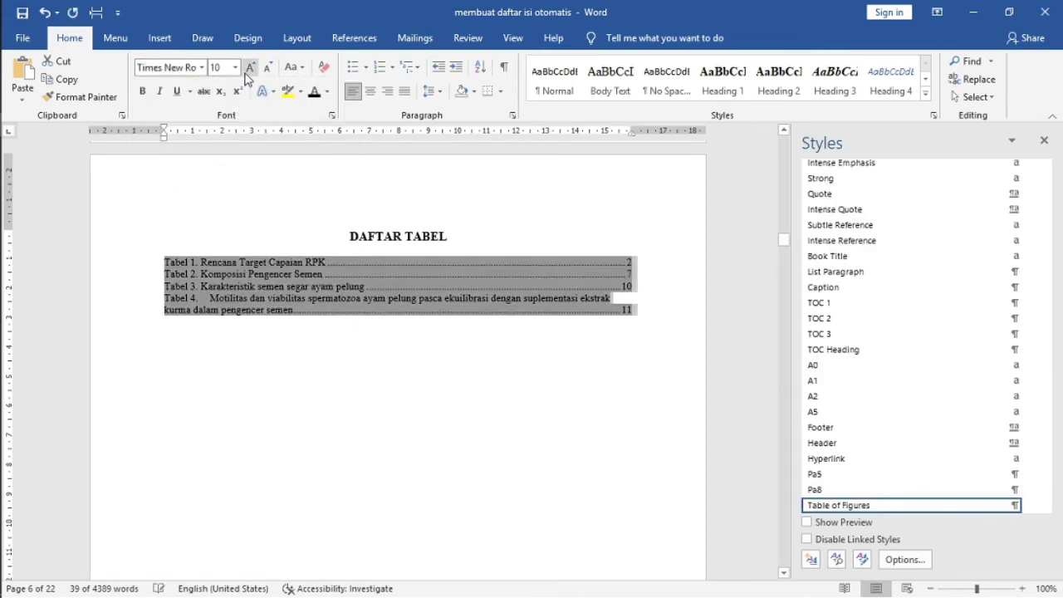
pyautogui.click(236, 68)
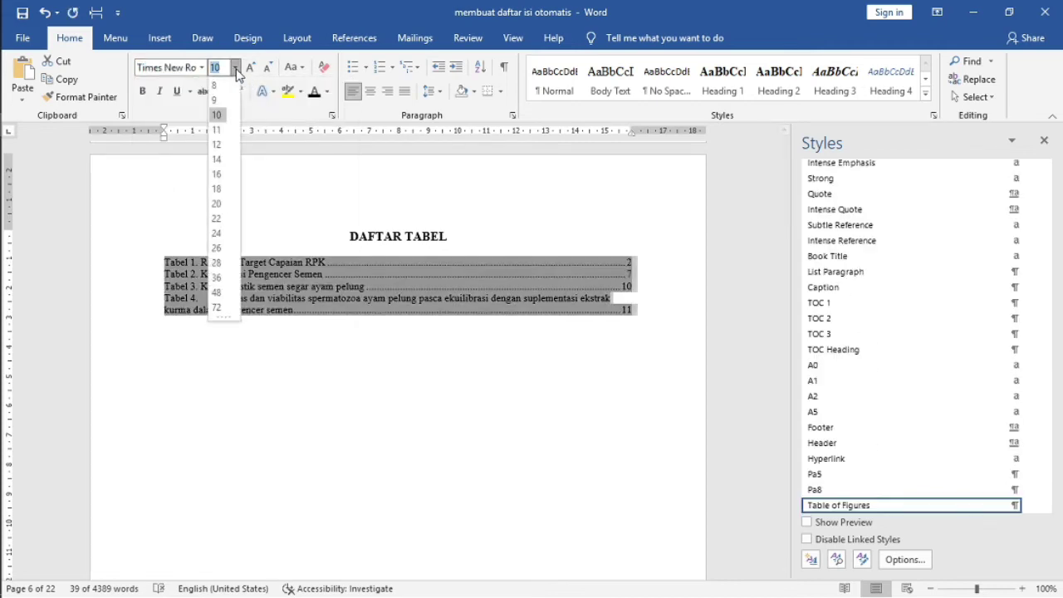
pyautogui.click(218, 146)
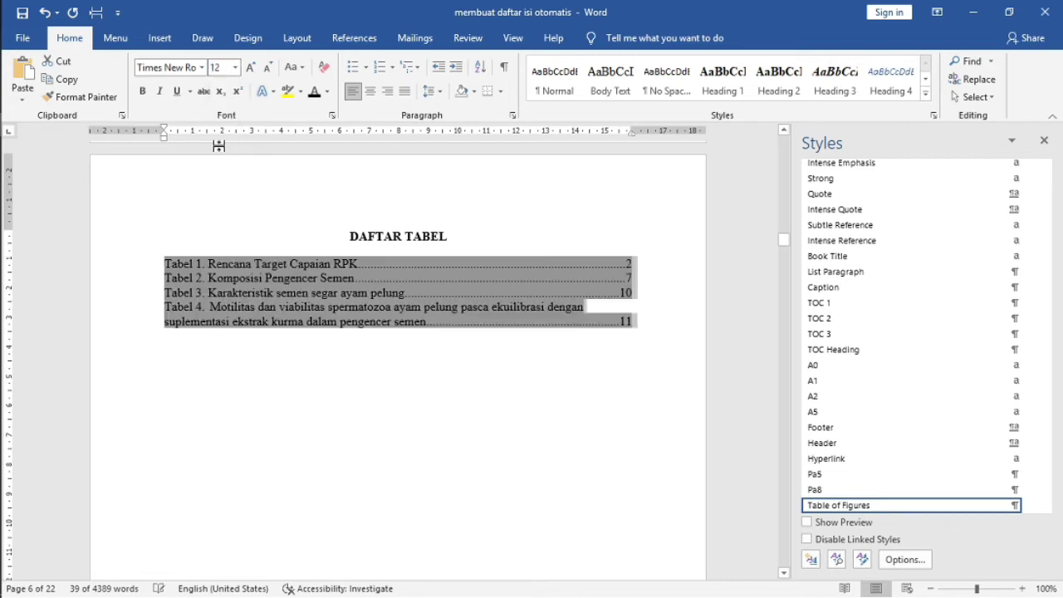
# - Give the Tabel 4 entry a hanging indent of about 1.5 cm, aligning its second line with the title text
pyautogui.click(341, 328)
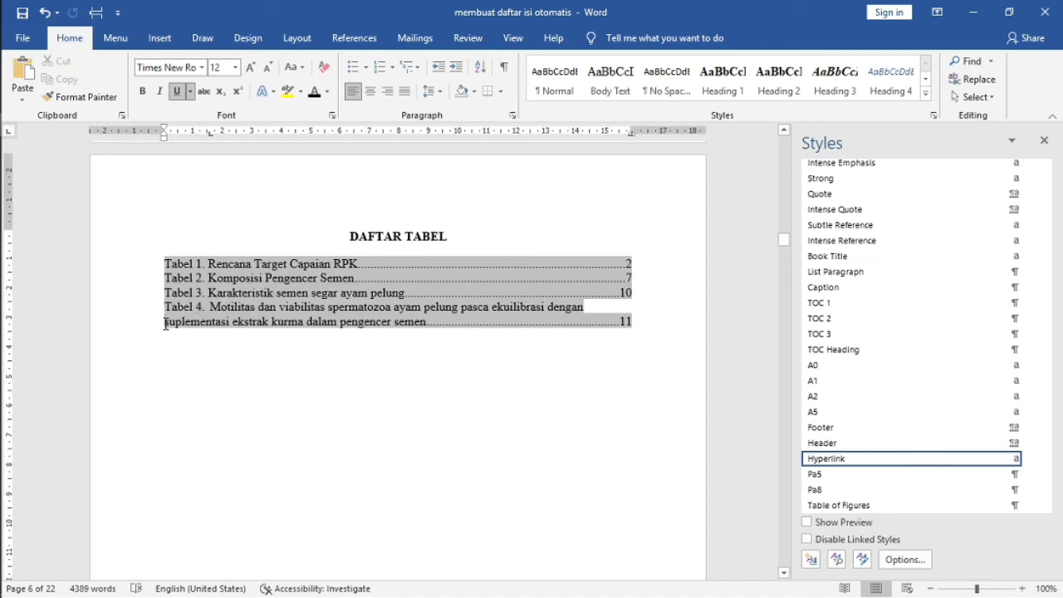
pyautogui.click(212, 306)
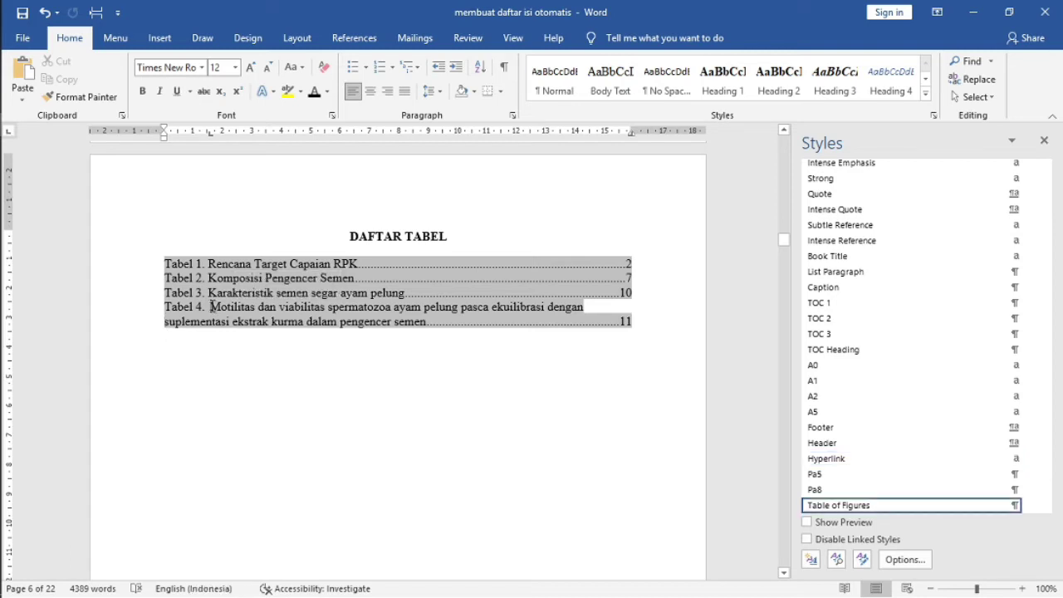
pyautogui.click(166, 322)
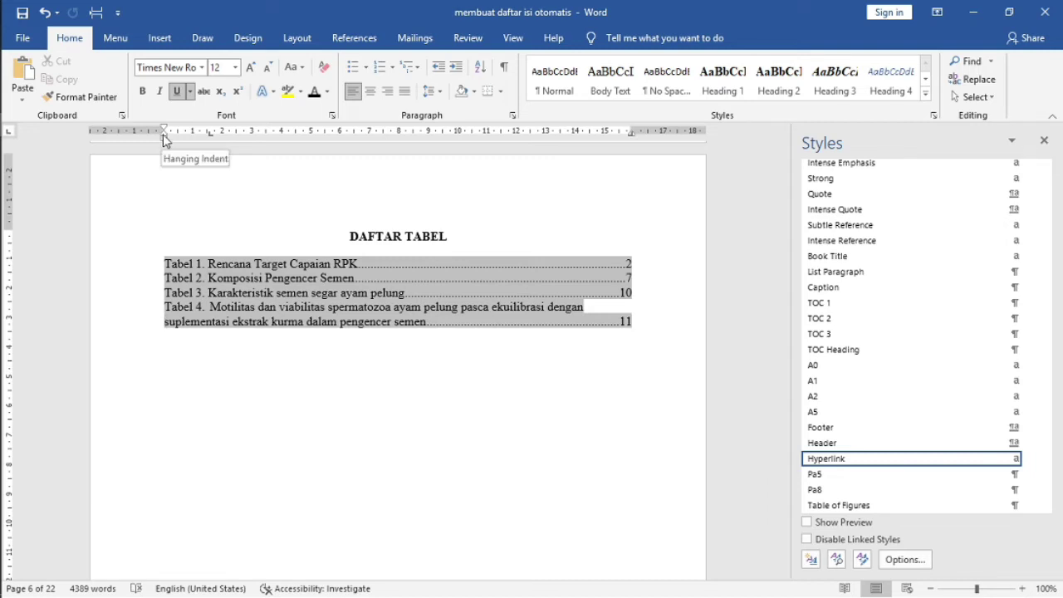
pyautogui.moveTo(163, 134); pyautogui.dragTo(210, 141)
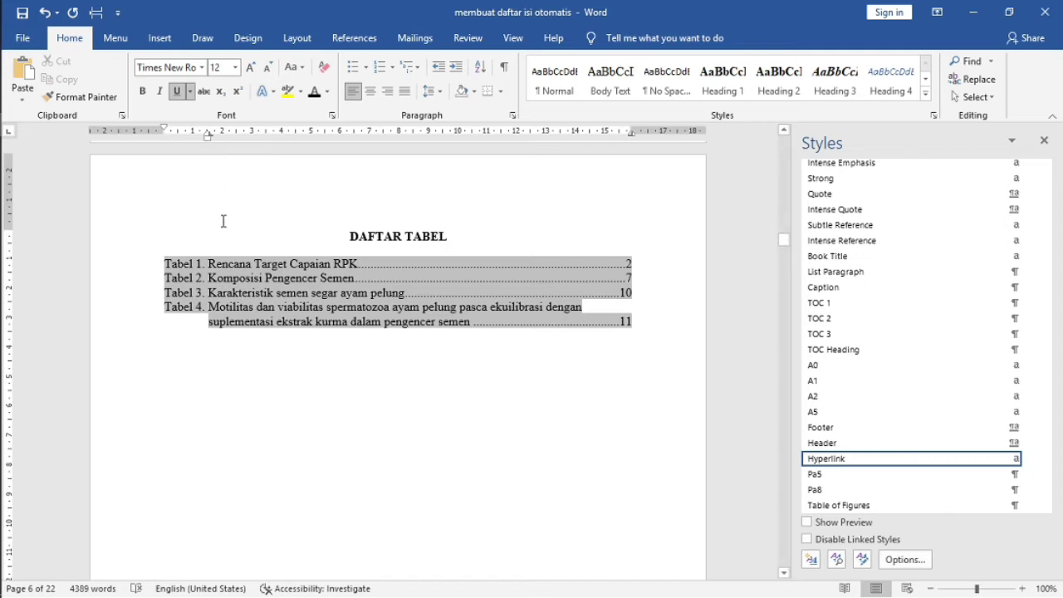
pyautogui.click(340, 401)
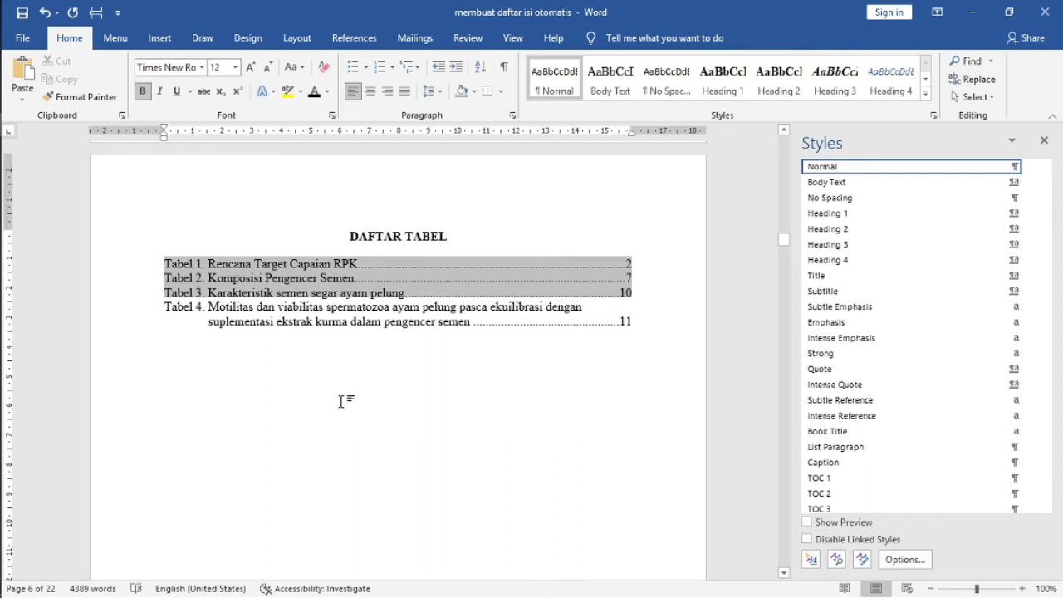
pyautogui.hotkey('ctrl', 'z')
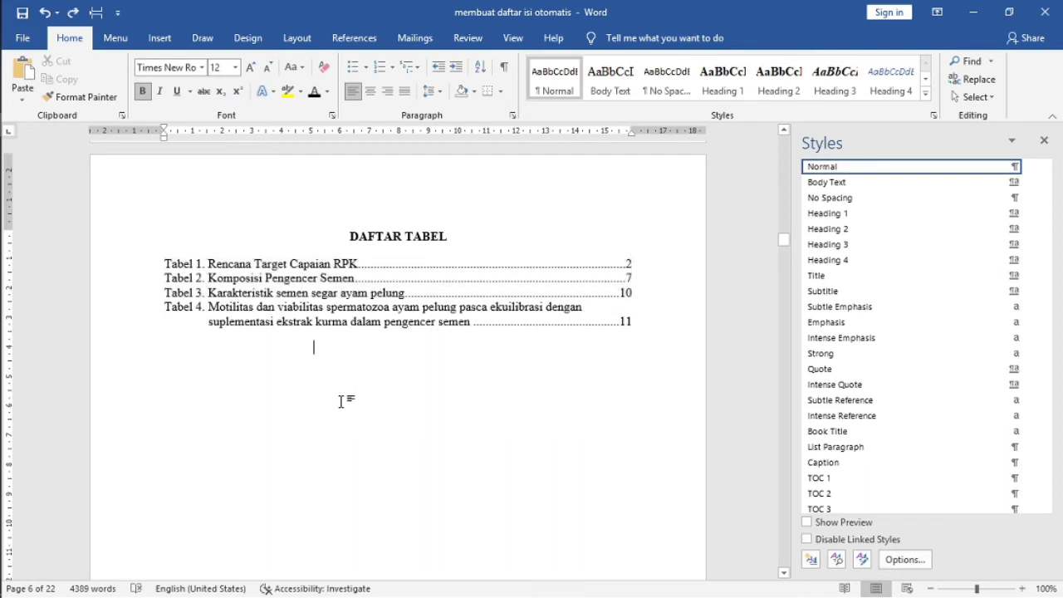
# - Go to the DAFTAR GAMBAR page and start a new line below its heading
pyautogui.press('Down')
pyautogui.press('Down')
pyautogui.press('Down')
pyautogui.press('Down')
pyautogui.press('Down')
pyautogui.press('Down')
pyautogui.press('Down')
pyautogui.press('Down')
pyautogui.press('Down')
pyautogui.press('Down')
pyautogui.press('Down')
pyautogui.press('Down')
pyautogui.press('Down')
pyautogui.press('Down')
pyautogui.press('Down')
pyautogui.press('Down')
pyautogui.press('Down')
pyautogui.press('Down')
pyautogui.press('Down')
pyautogui.press('Down')
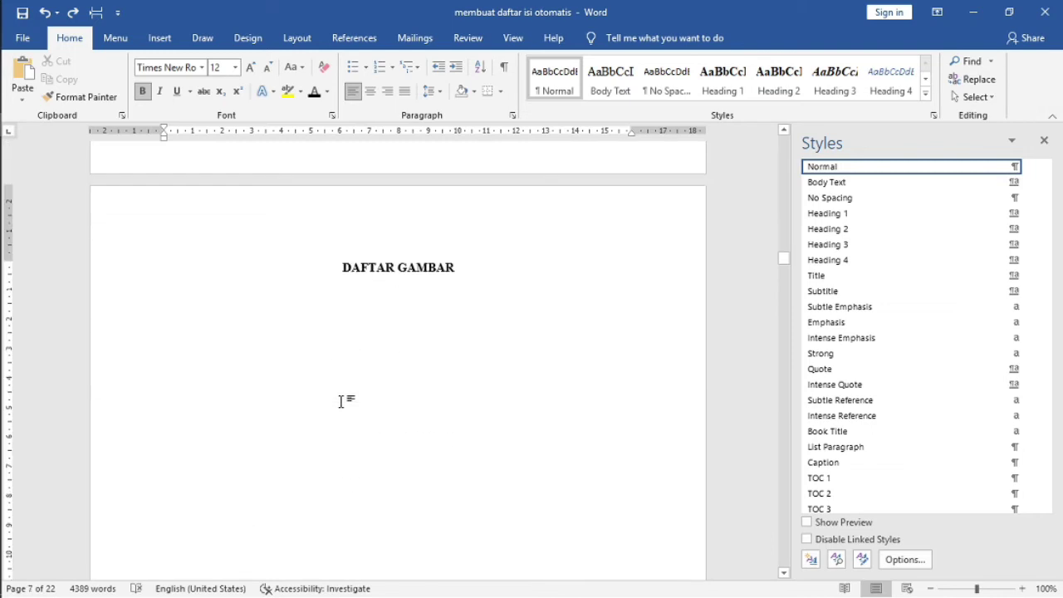
pyautogui.click(456, 267)
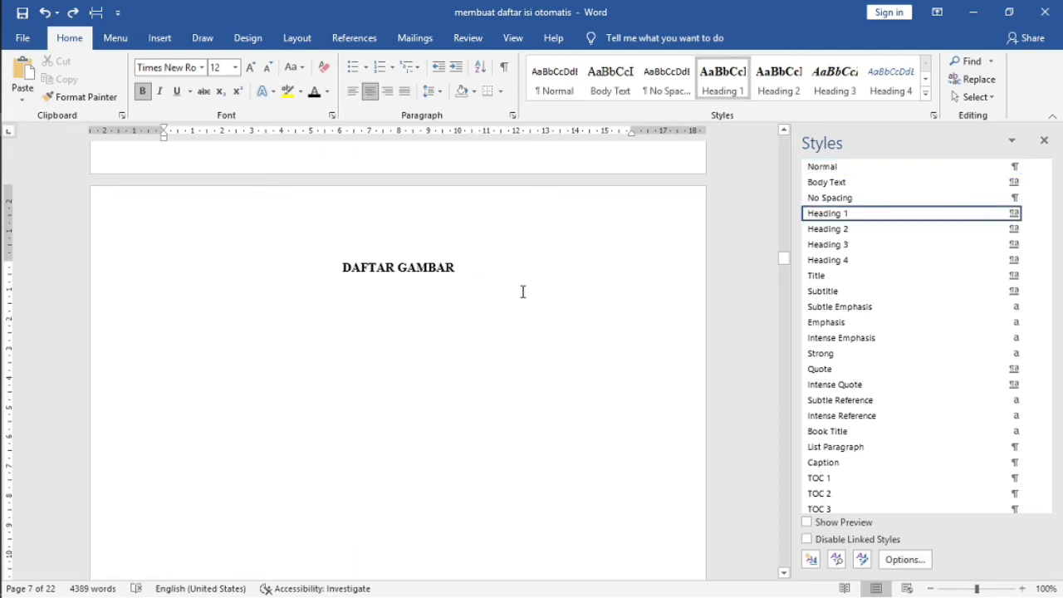
pyautogui.press('Return')
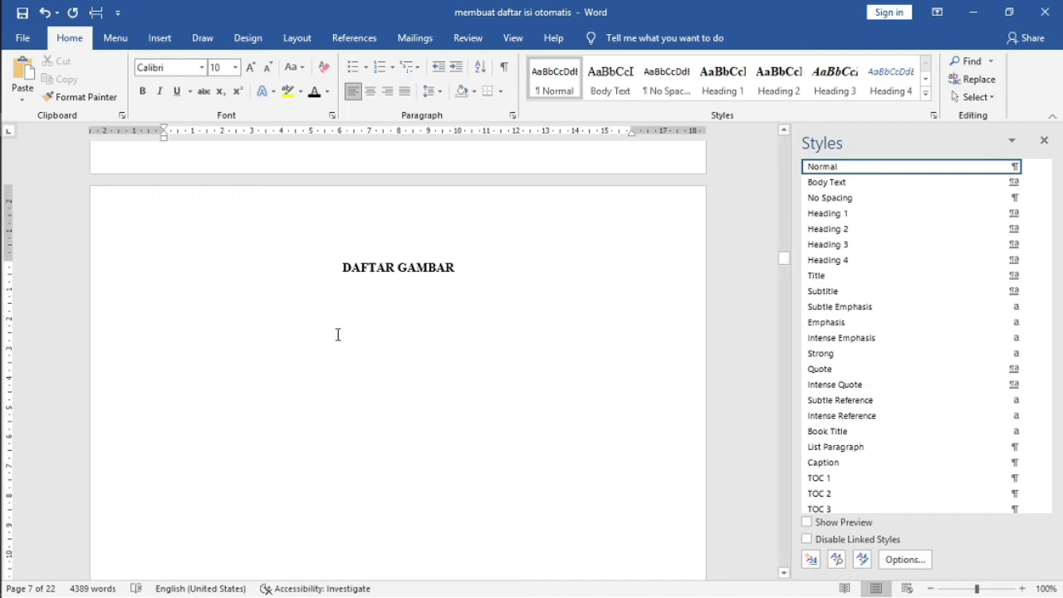
# - Insert an automatic table of figures below the DAFTAR GAMBAR heading, using the caption label Gambar
pyautogui.click(360, 42)
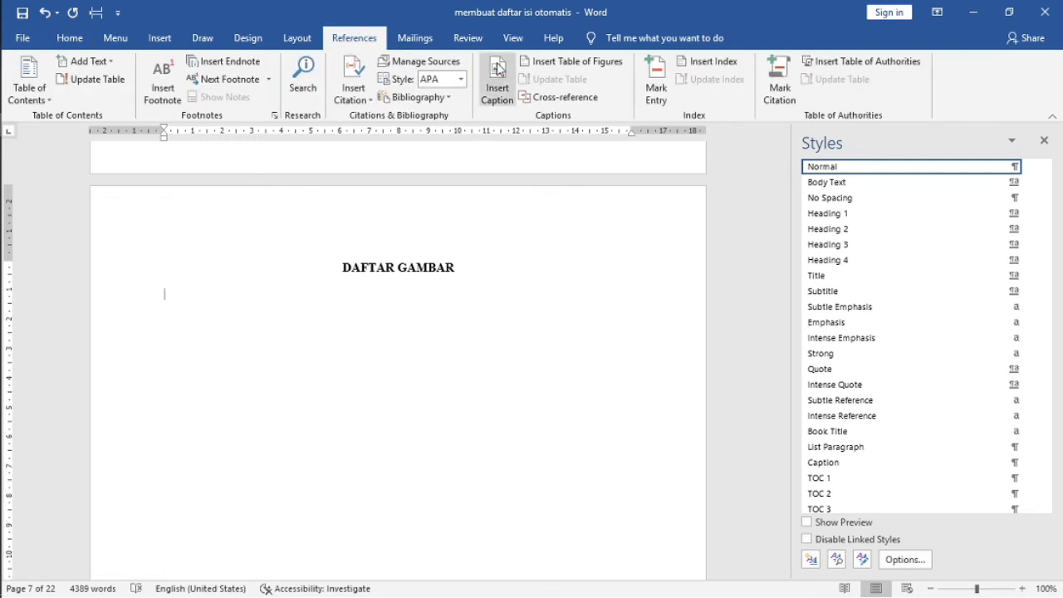
pyautogui.click(584, 67)
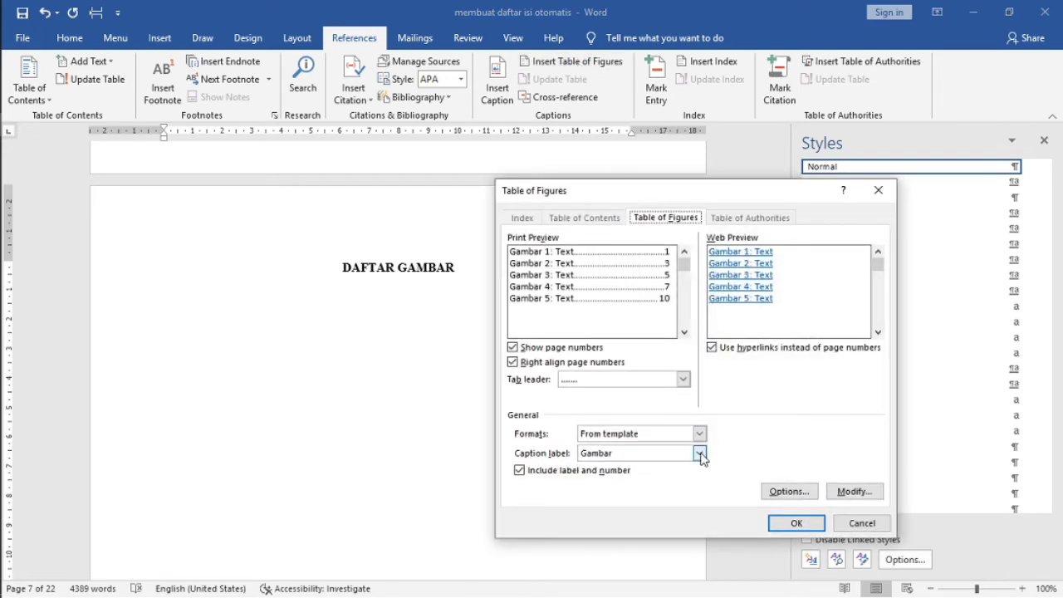
pyautogui.click(793, 524)
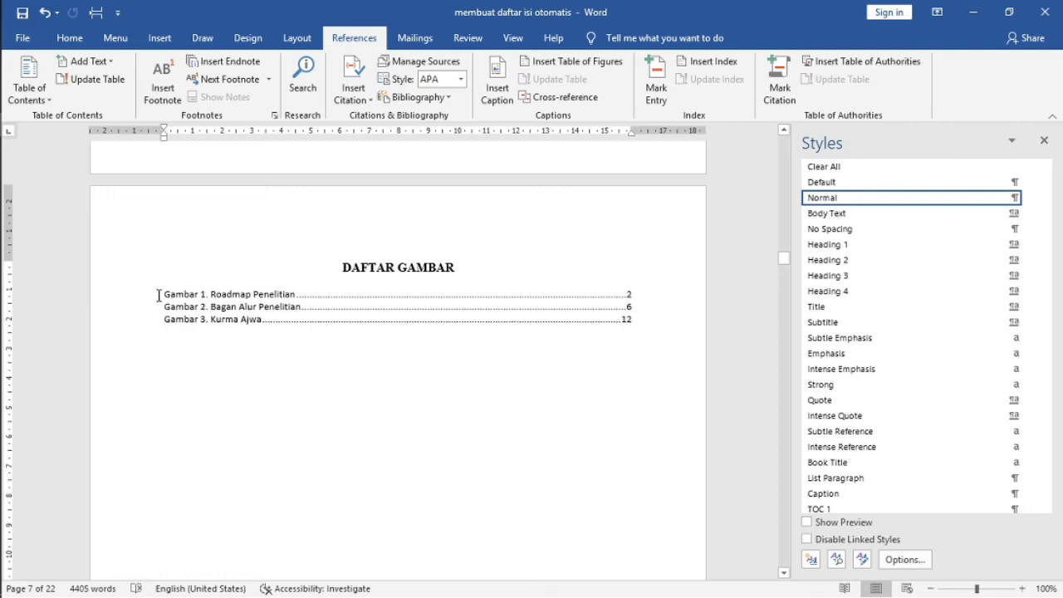
# - Format all entries in the list of figures as Times New Roman, size 12
pyautogui.moveTo(157, 295); pyautogui.dragTo(645, 325)
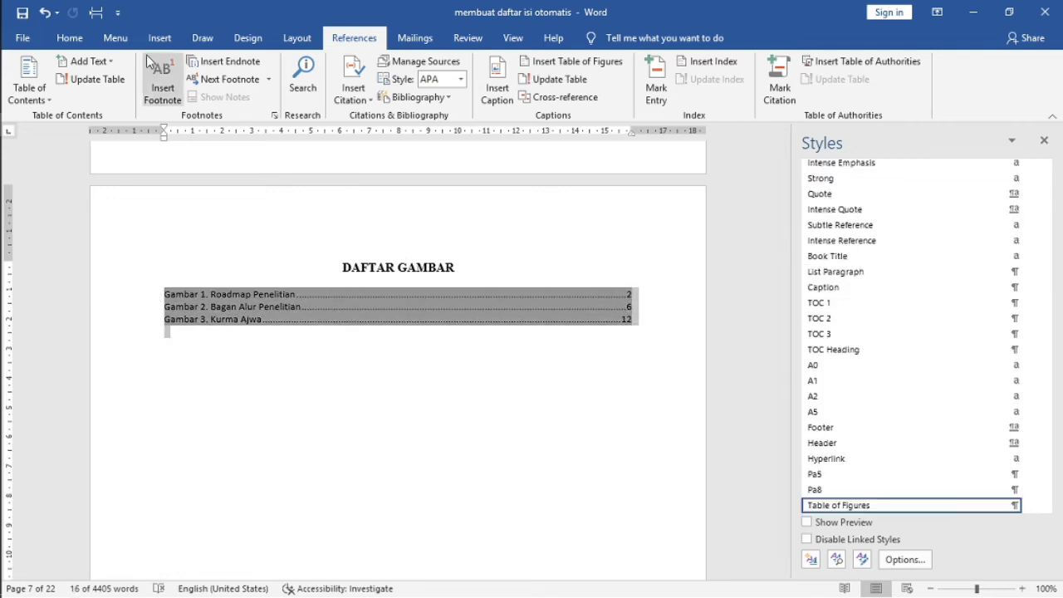
pyautogui.click(71, 37)
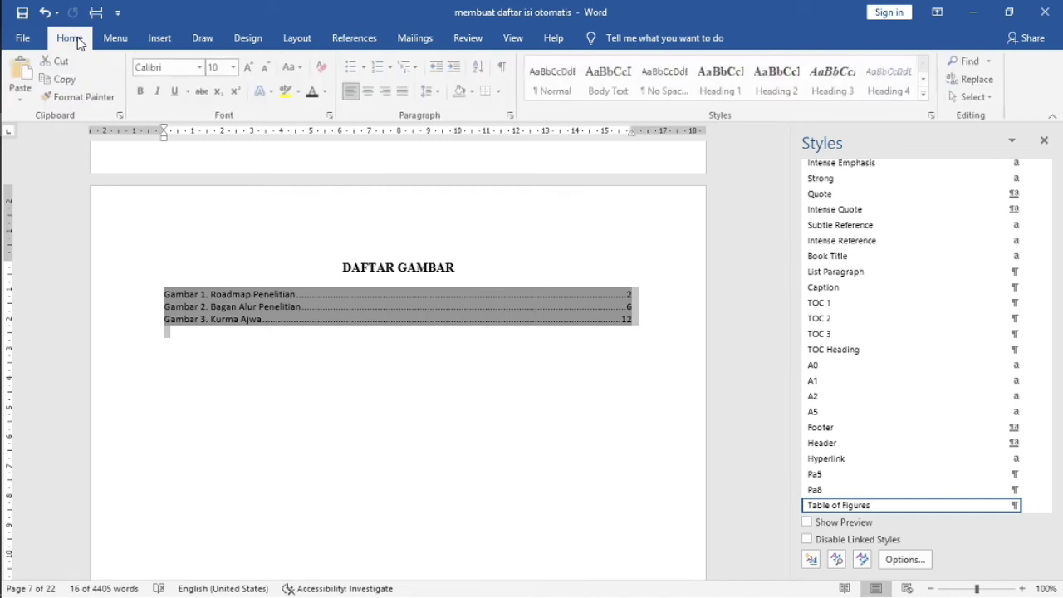
pyautogui.click(201, 66)
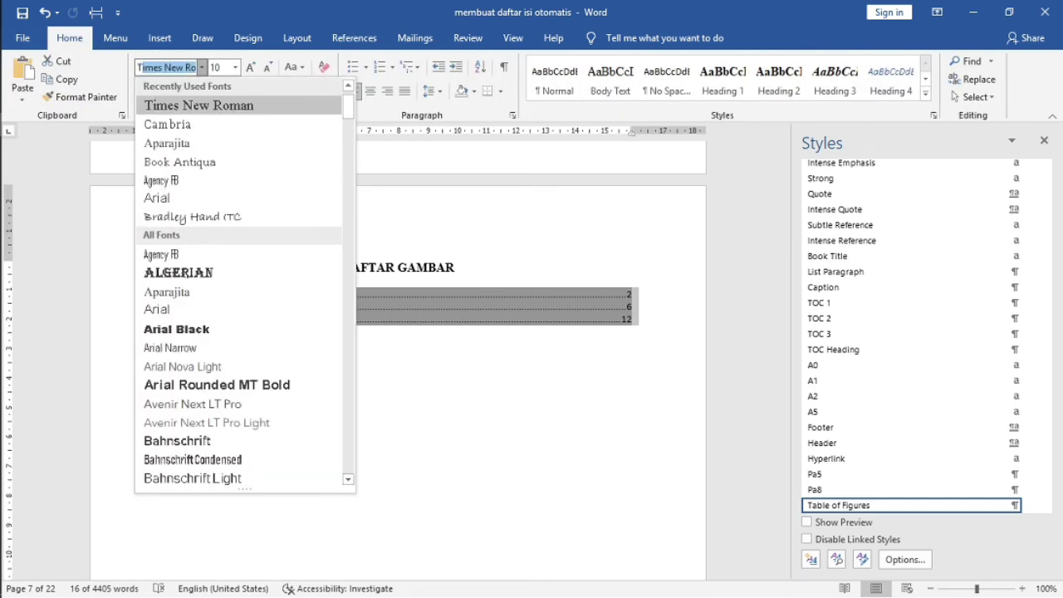
pyautogui.click(199, 105)
pyautogui.click(236, 67)
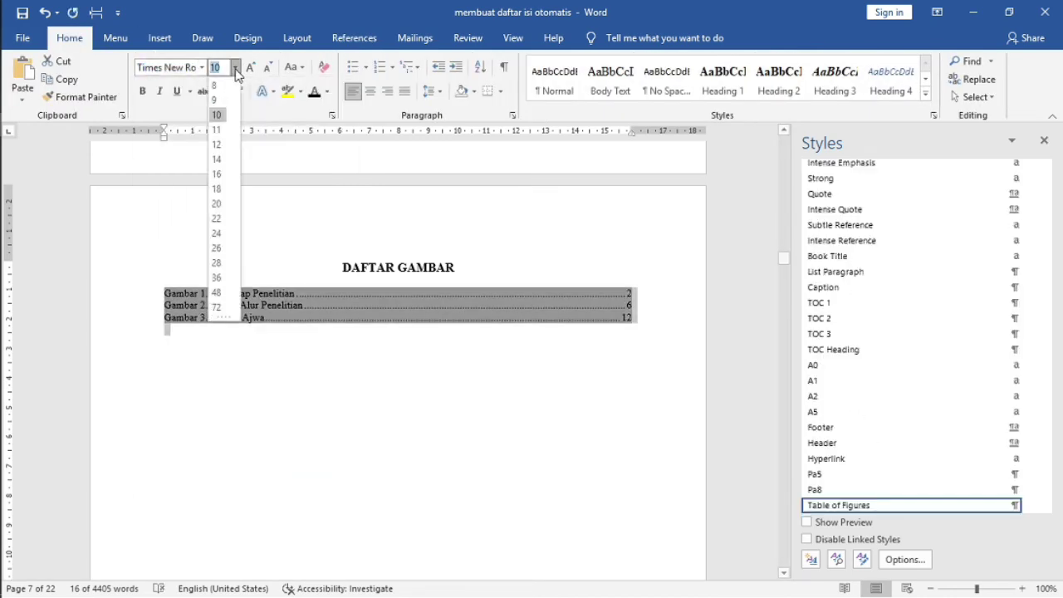
pyautogui.click(216, 143)
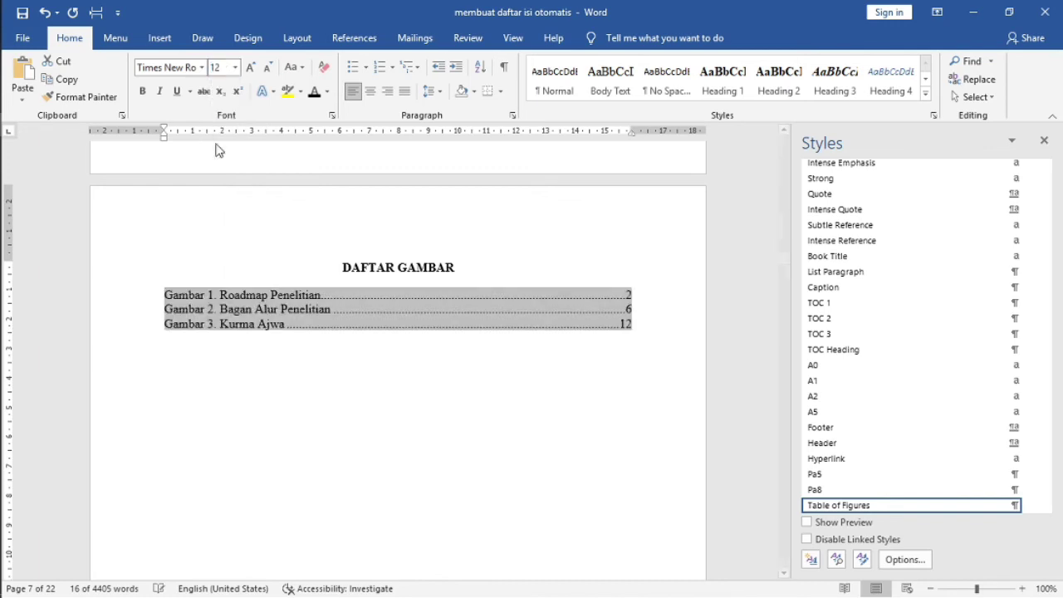
pyautogui.click(351, 359)
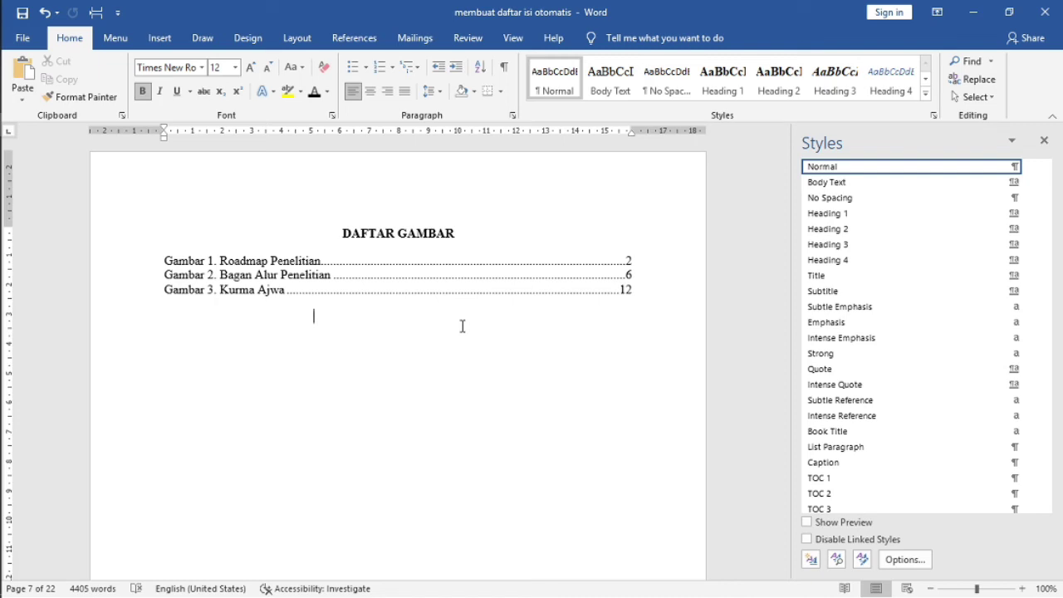
# - Select all entries under DAFTAR GAMBAR and update the list's field
pyautogui.click(276, 263)
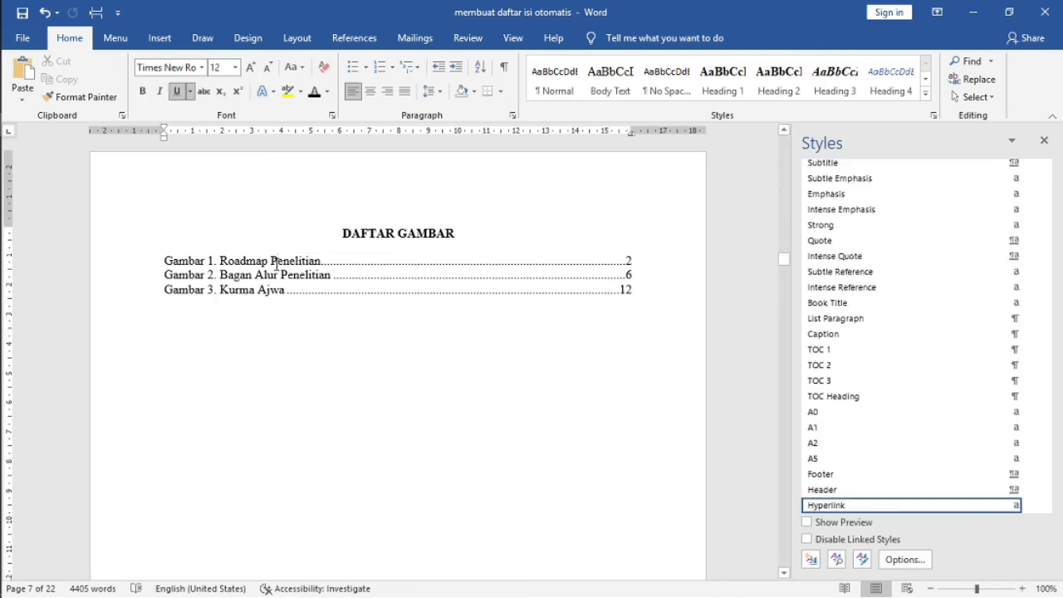
pyautogui.click(320, 315)
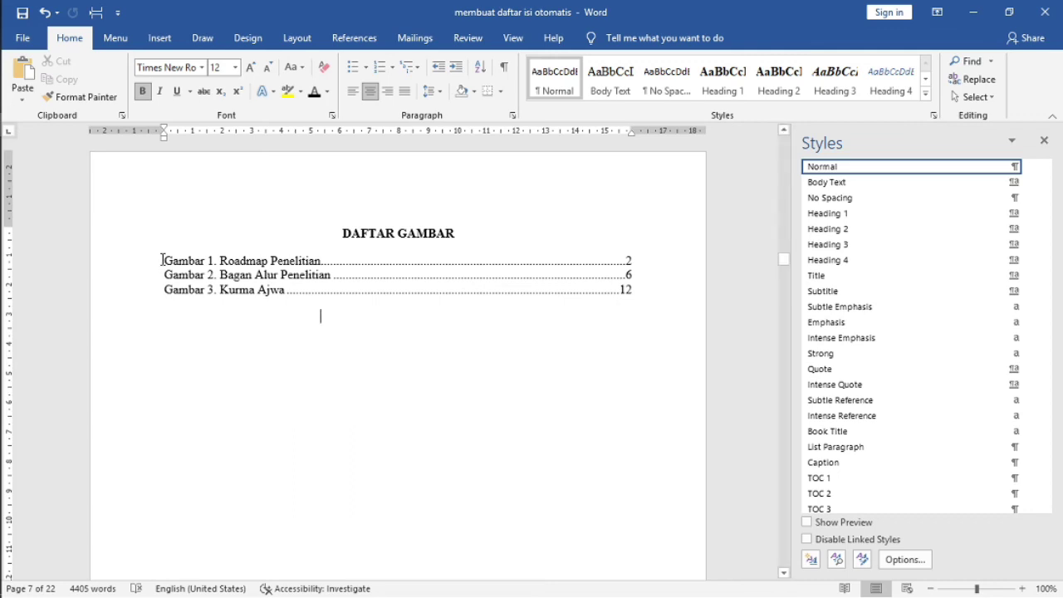
pyautogui.moveTo(192, 260); pyautogui.dragTo(557, 287)
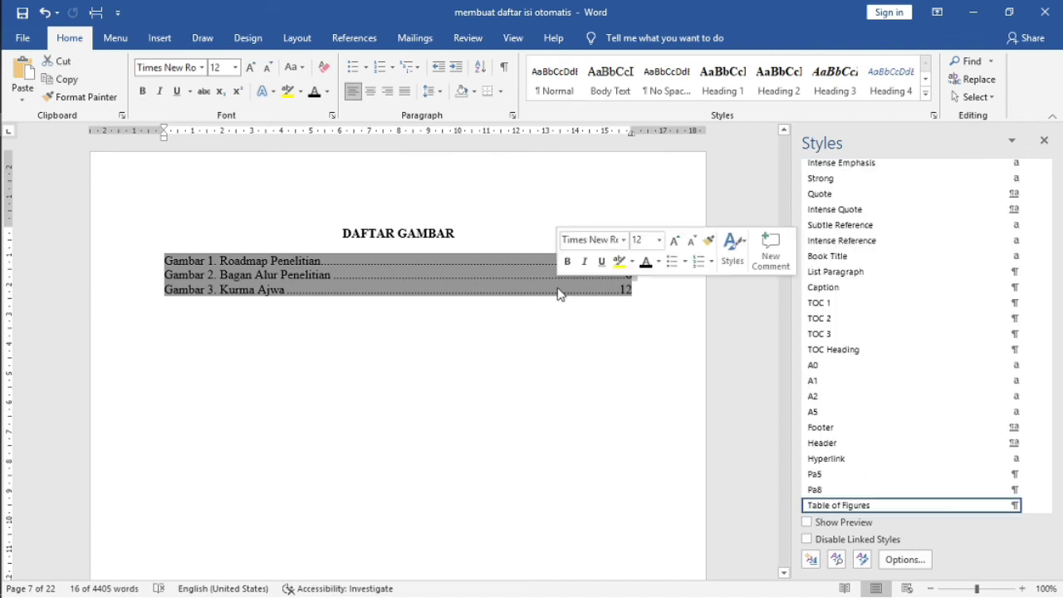
pyautogui.rightClick(558, 289)
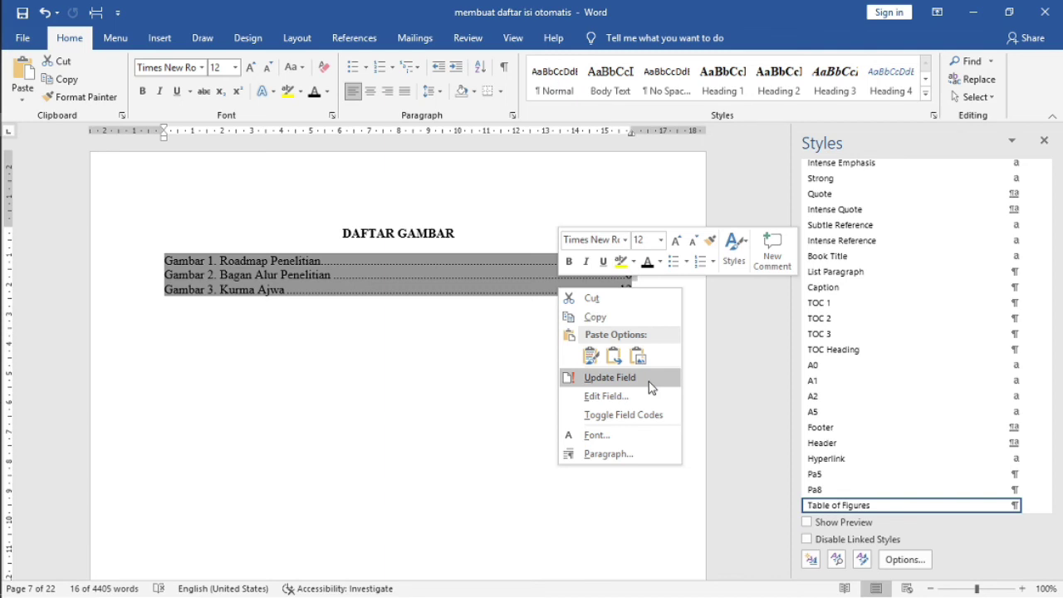
pyautogui.click(624, 379)
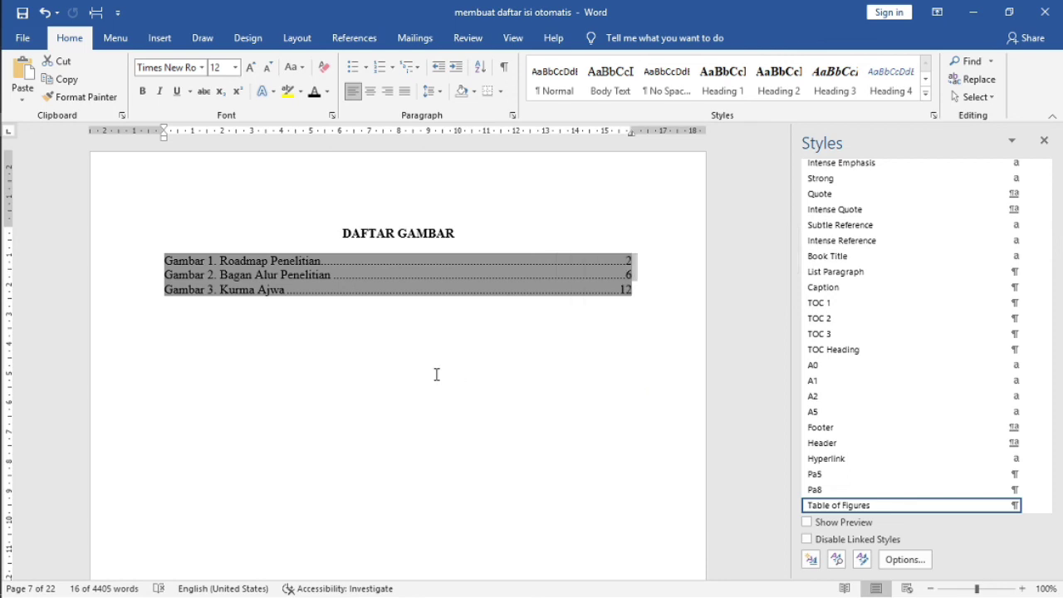